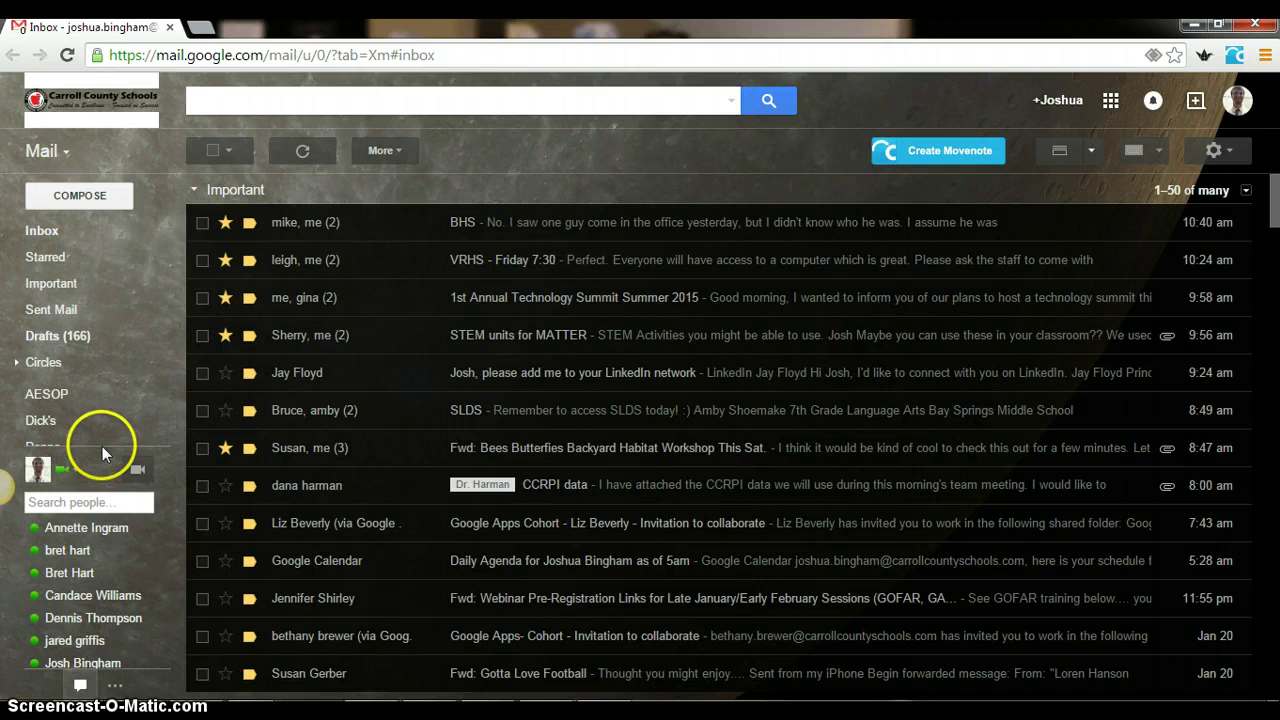
Reveal more mail labels and switch the sidebar between the calendar agenda and chat contacts.
drag(98, 447, 105, 622)
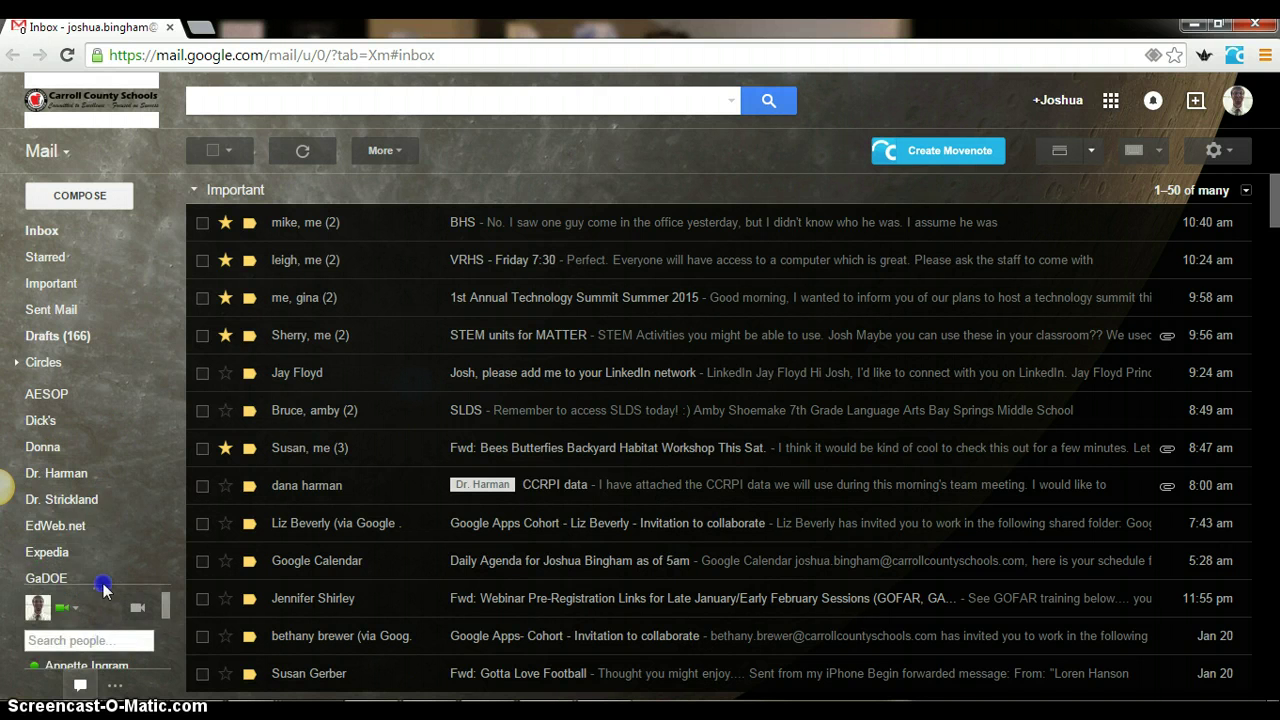
click(120, 685)
click(120, 688)
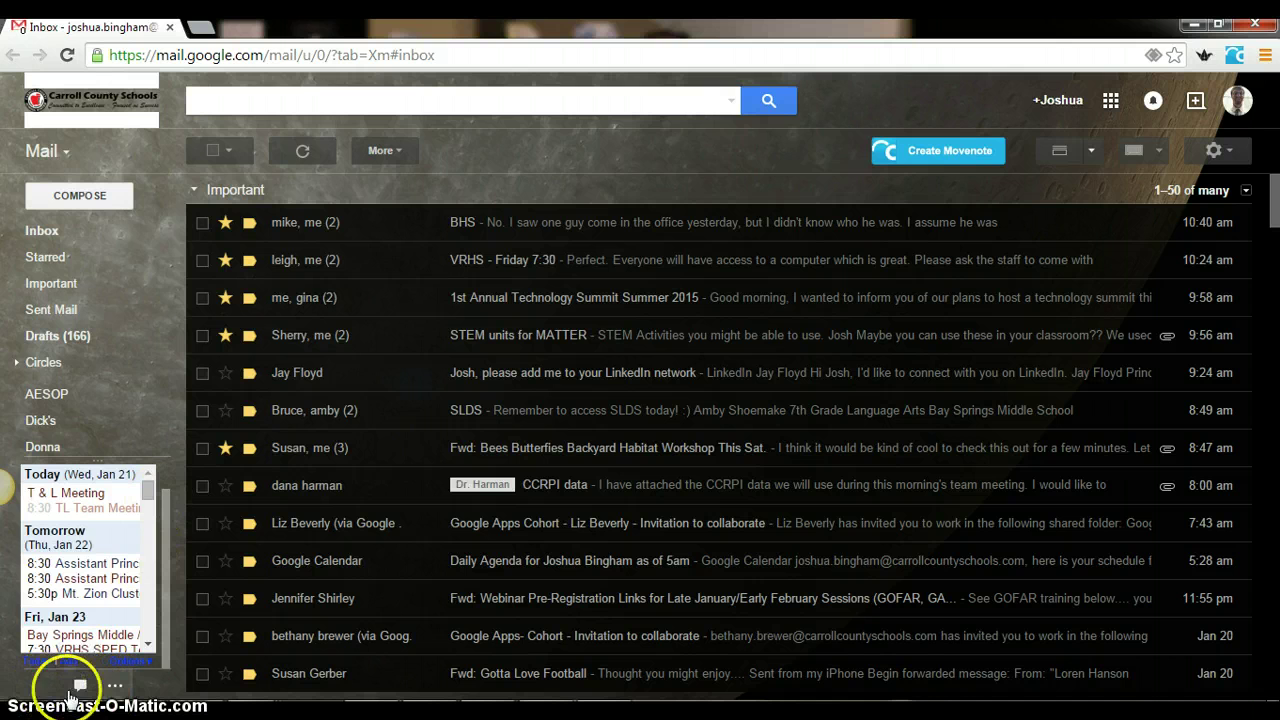
click(80, 686)
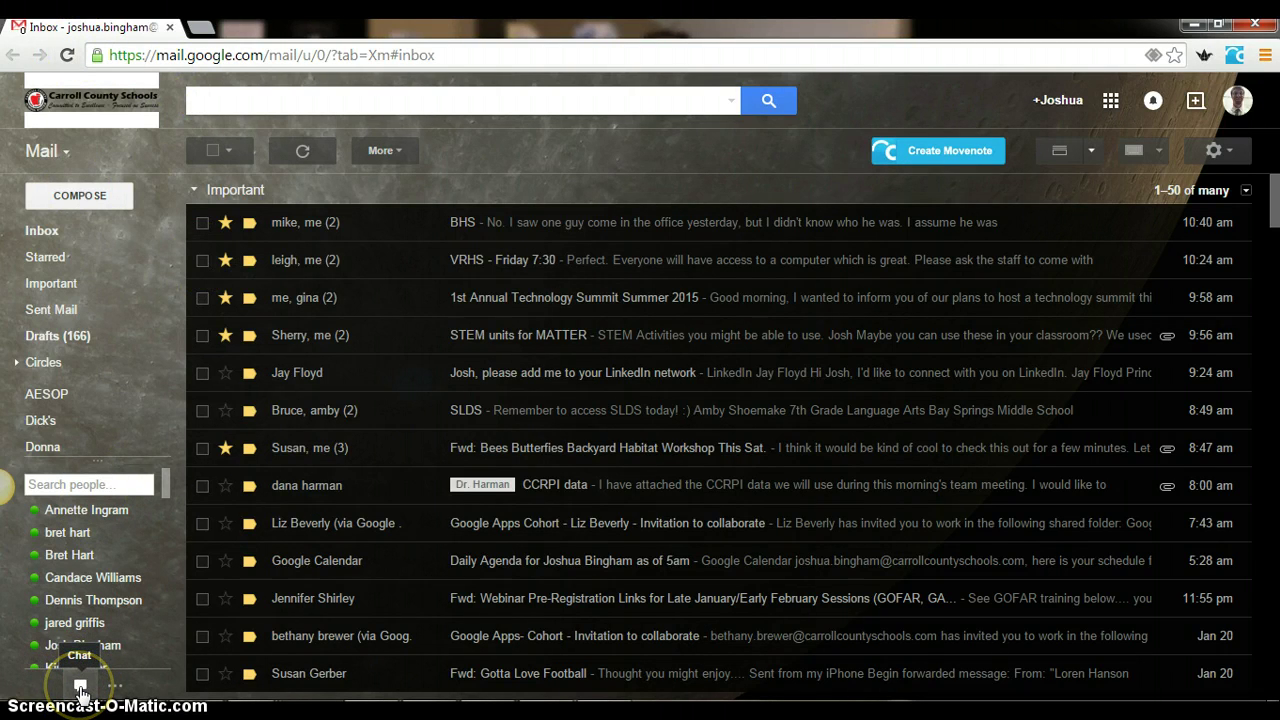
Expand the chat area to show your status row, then open and close its Options without changes.
click(80, 690)
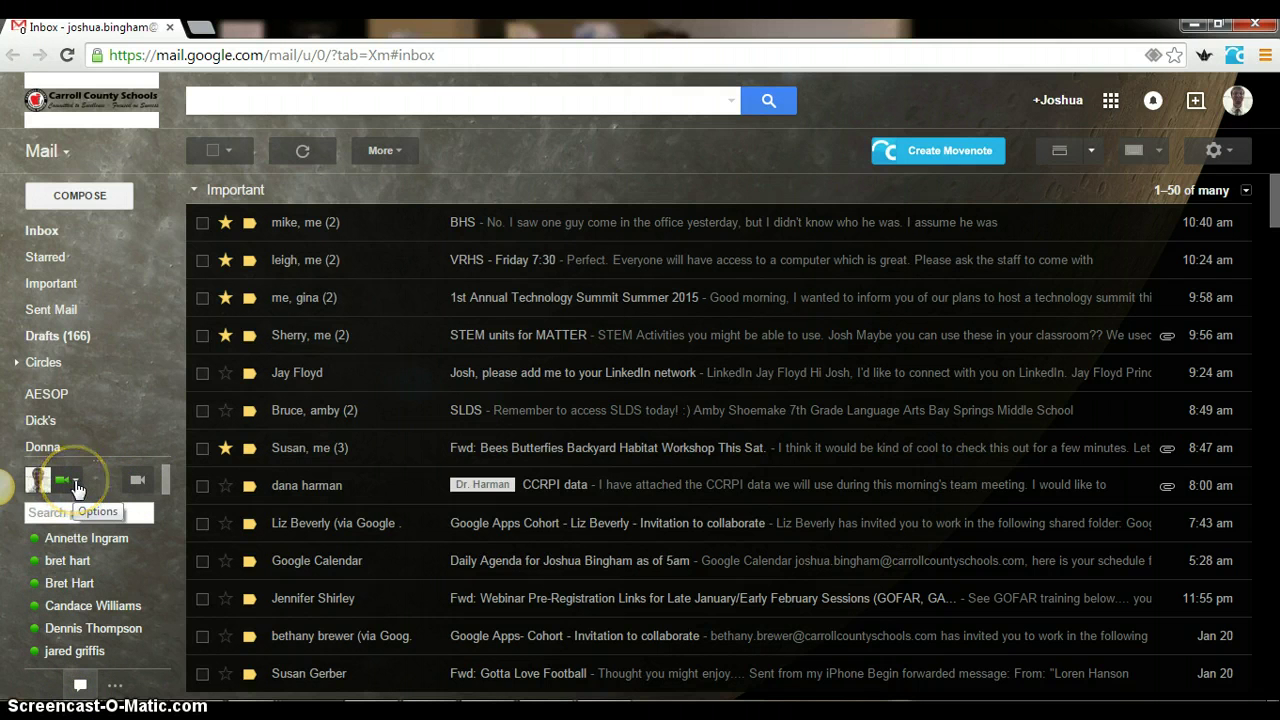
click(76, 484)
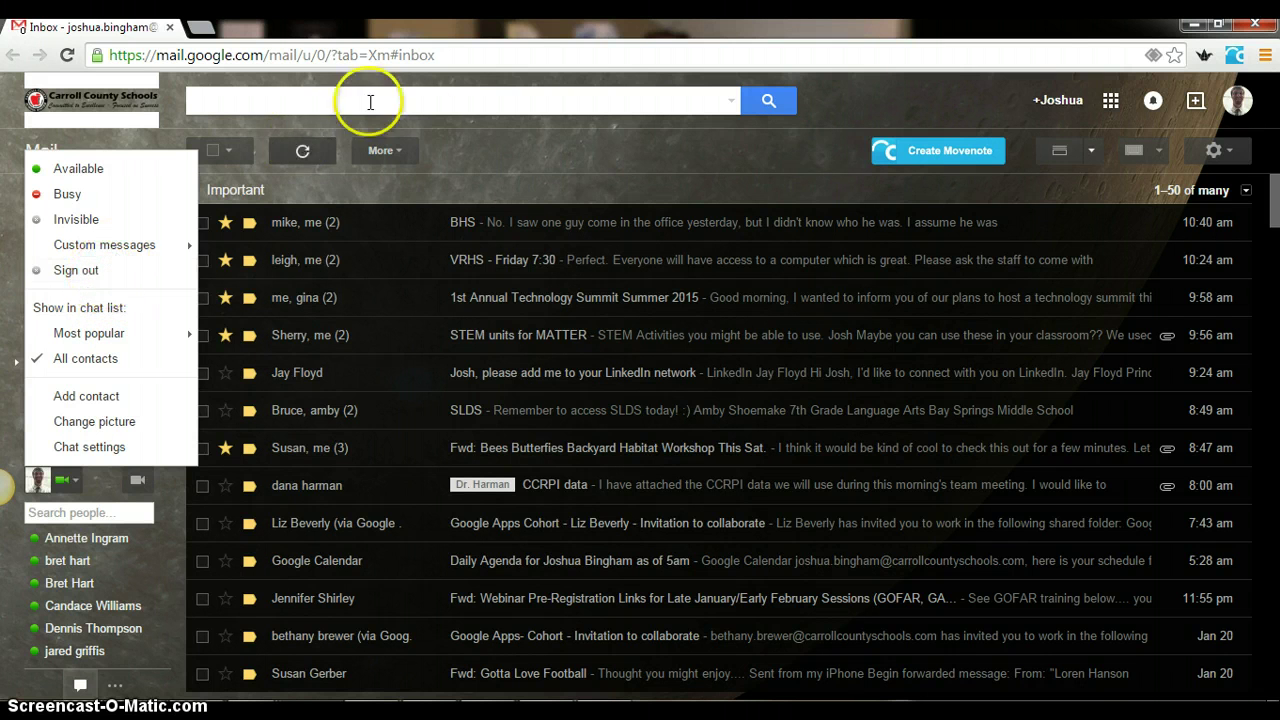
click(502, 150)
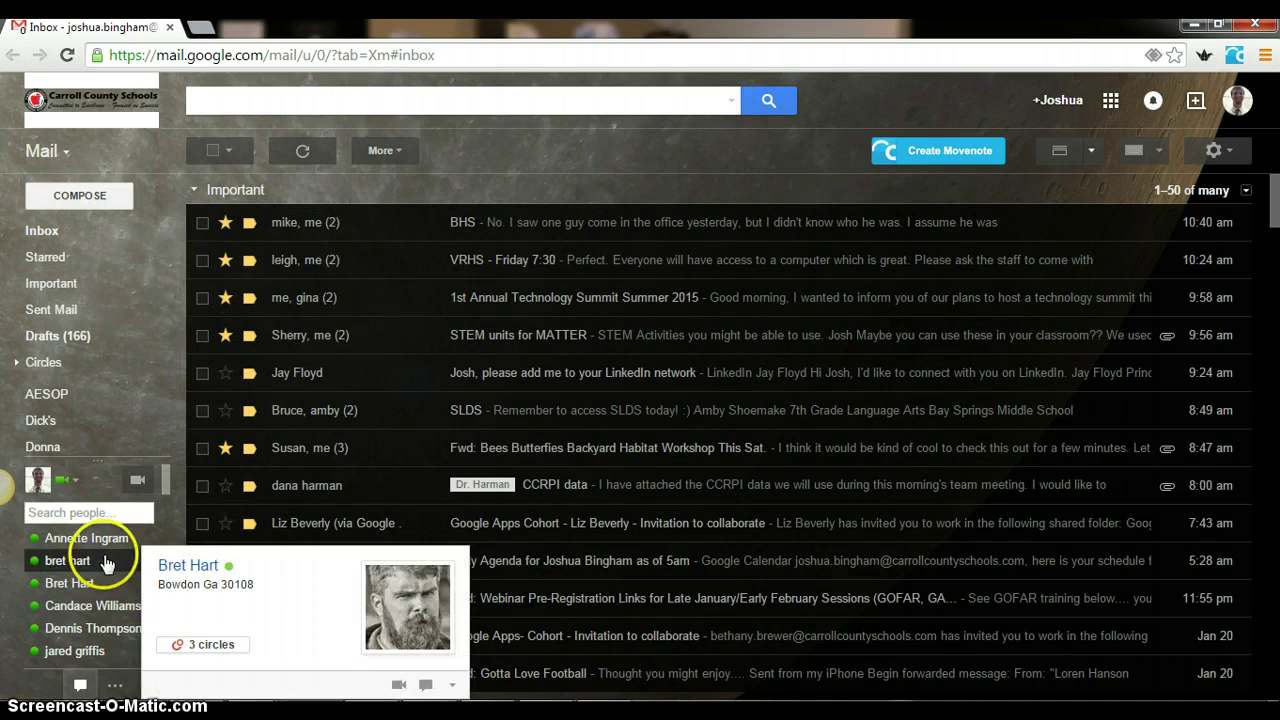
click(70, 485)
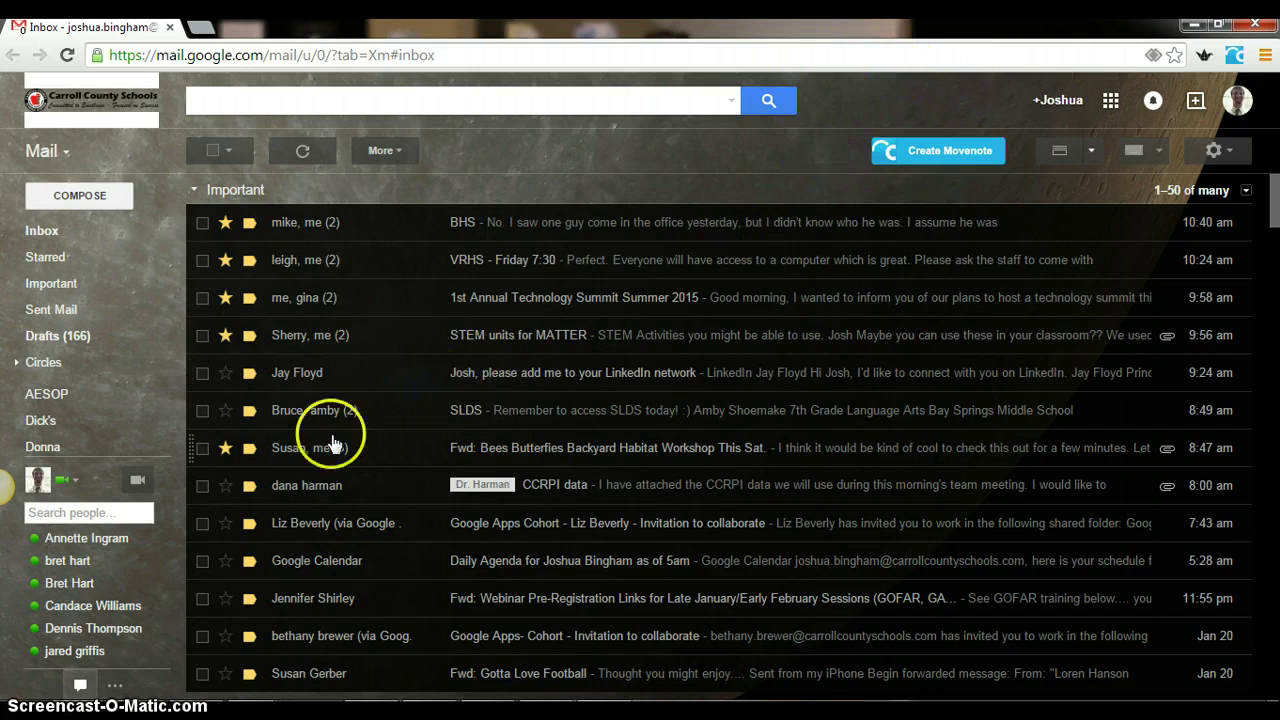
Search chat for the contact by partial name and start a video call from their profile card.
click(94, 513)
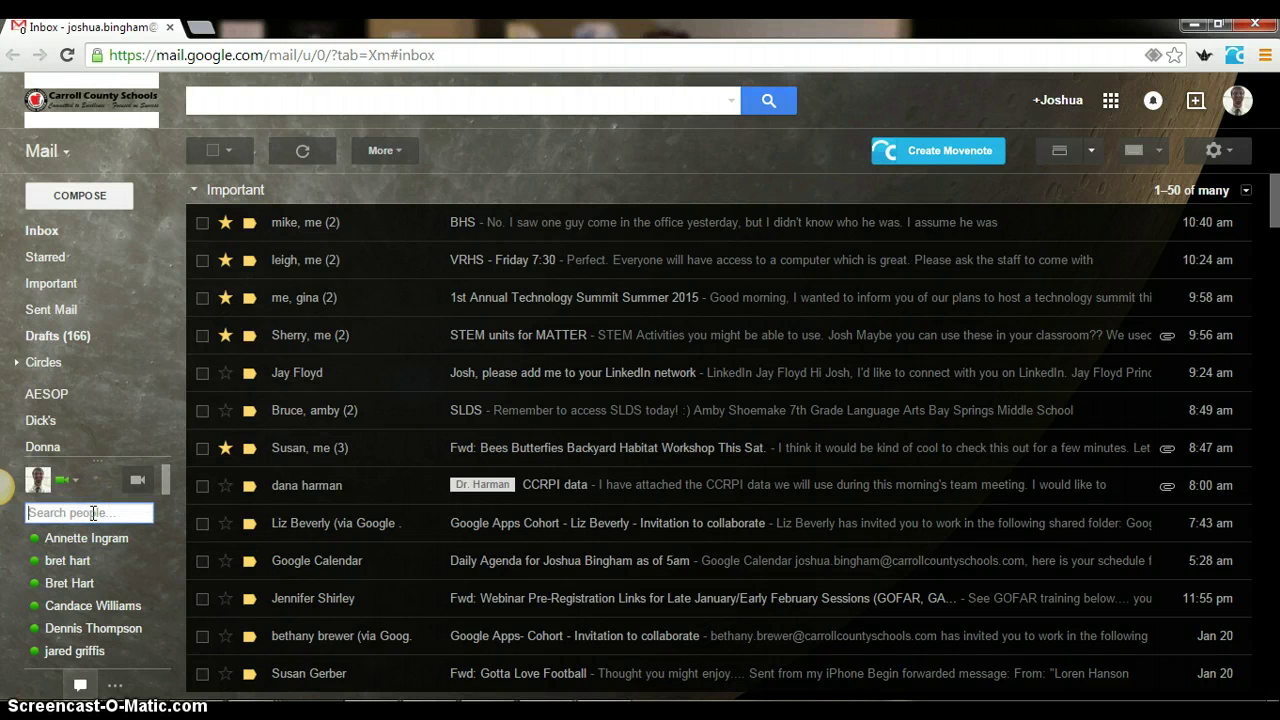
text(jbin)
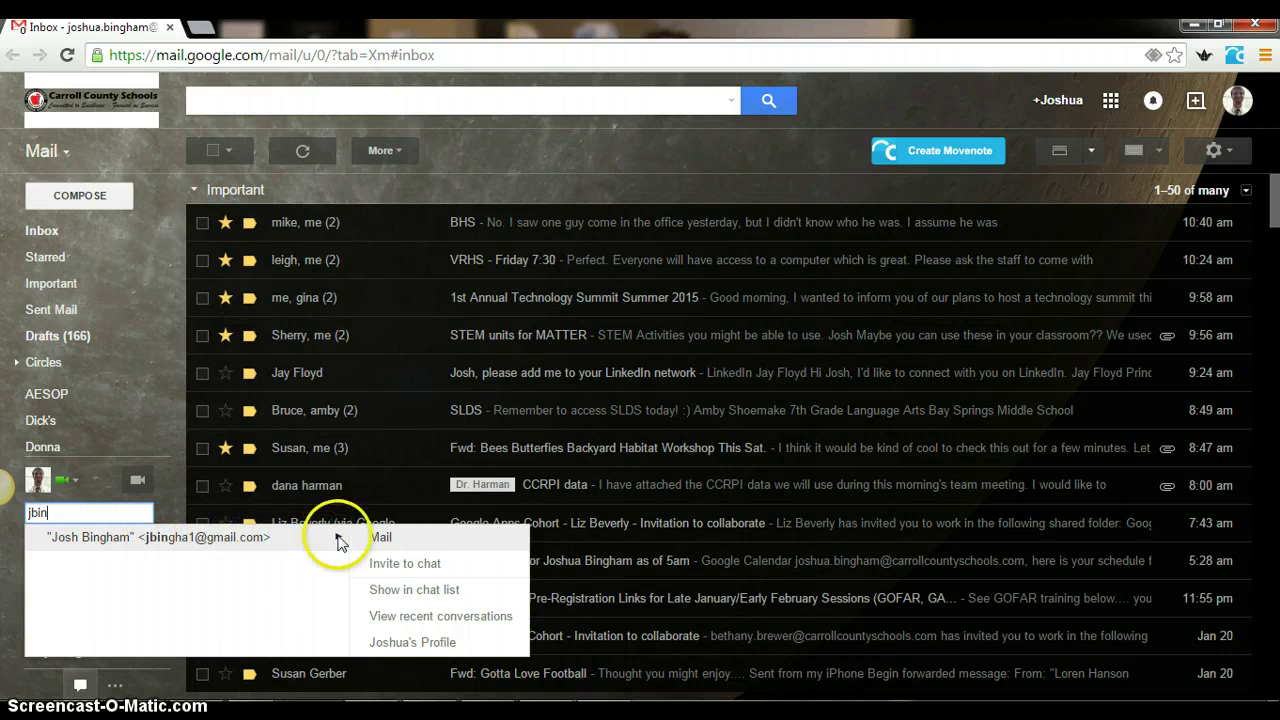
mouse_move(413, 575)
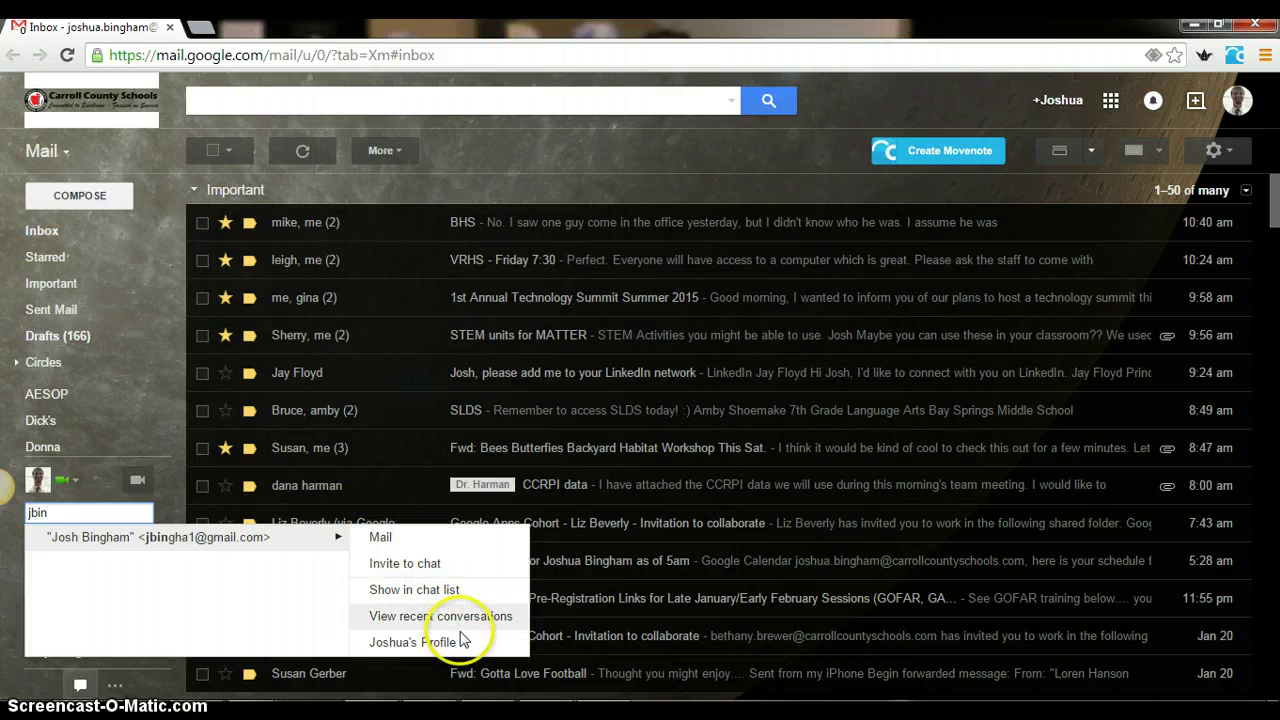
mouse_move(428, 643)
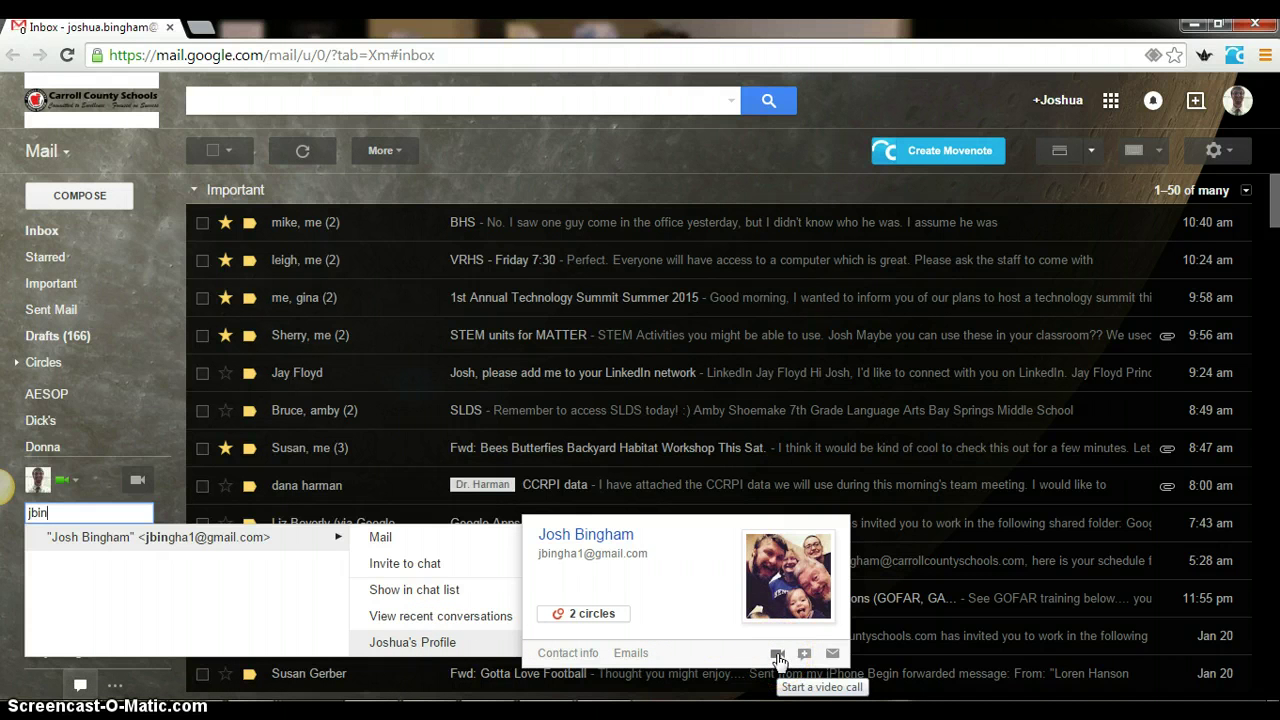
click(777, 655)
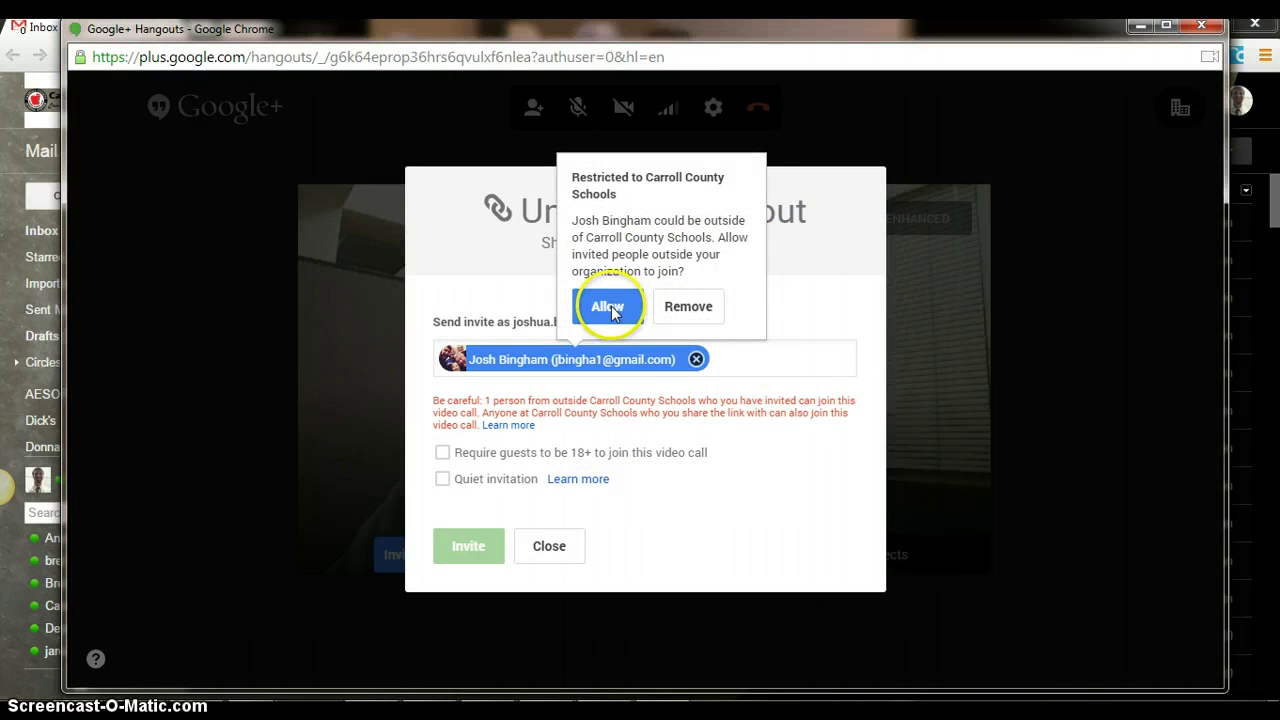
Allow the outside contact and send the invite, then answer the call from the second account's inbox.
click(613, 311)
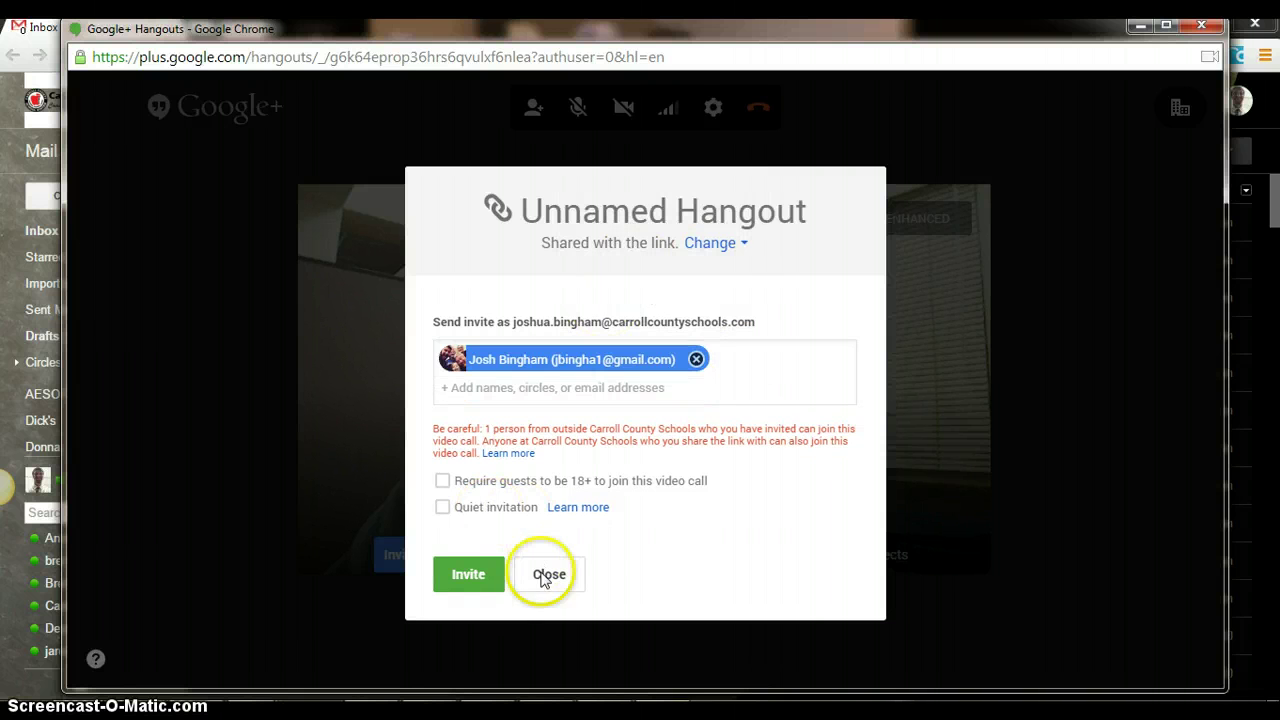
click(469, 577)
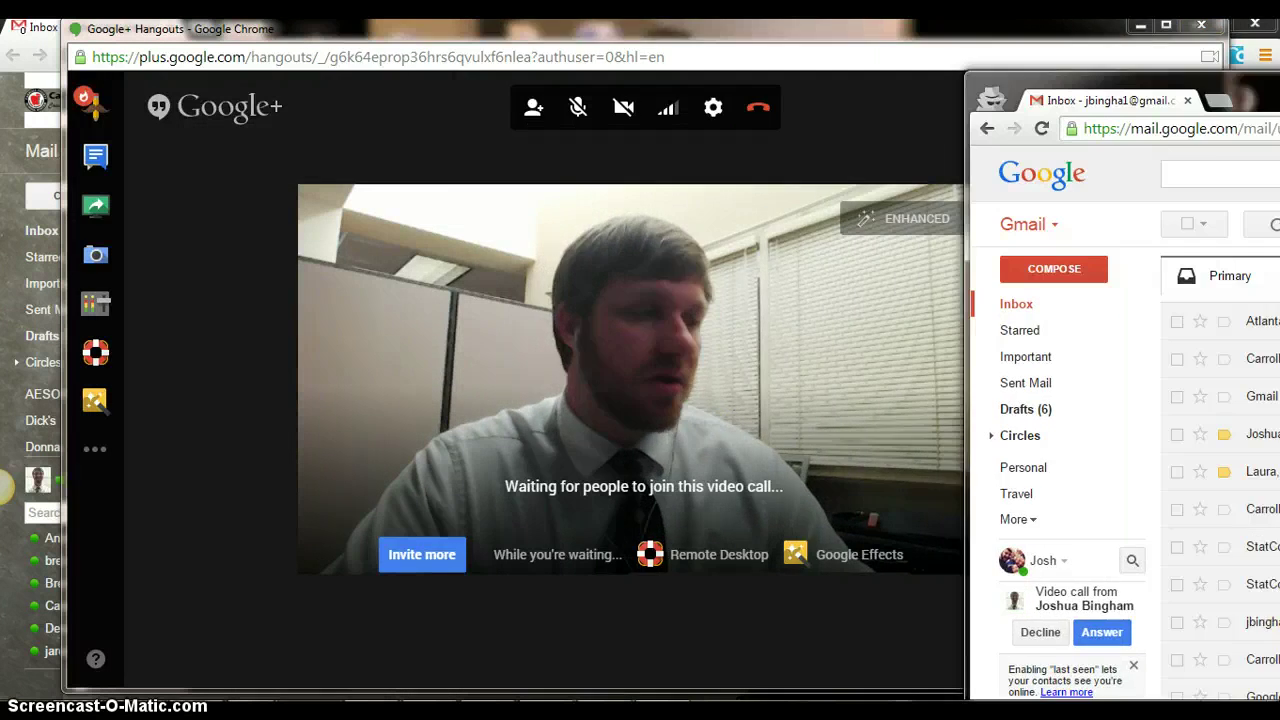
mouse_move(1029, 86)
mouse_down()
mouse_move(330, 34)
mouse_move(671, 86)
mouse_up()
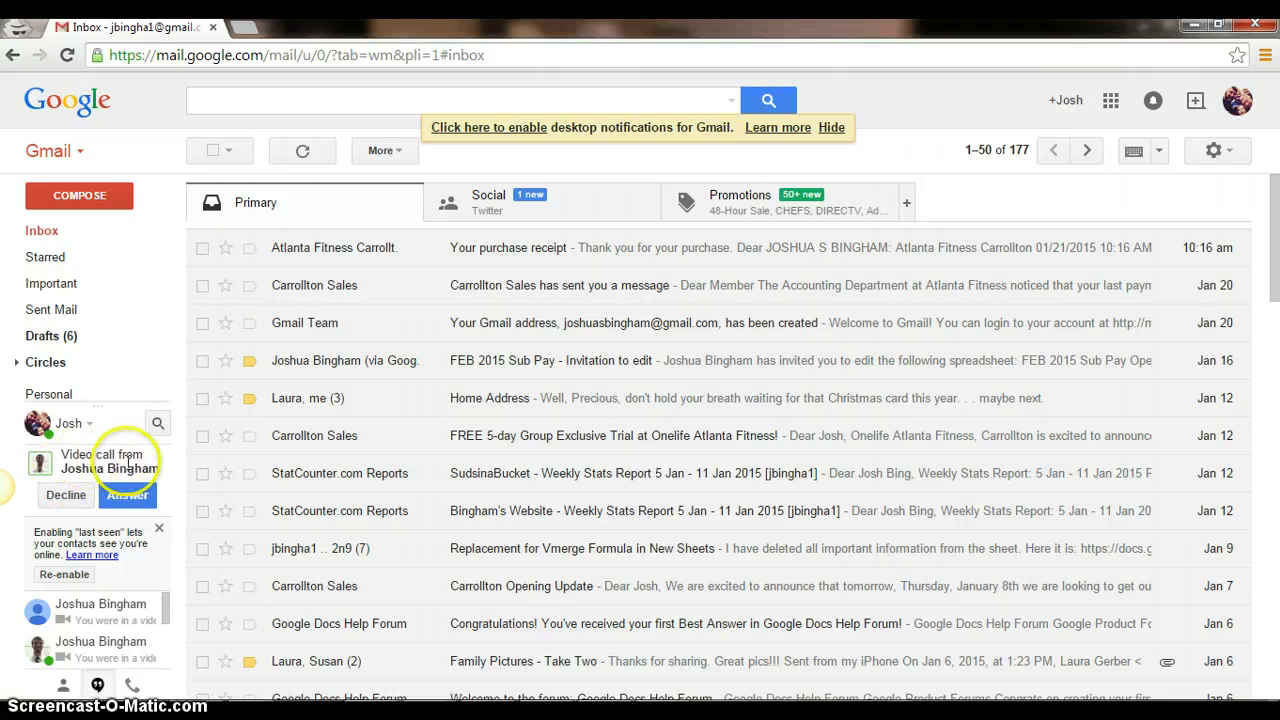
click(122, 500)
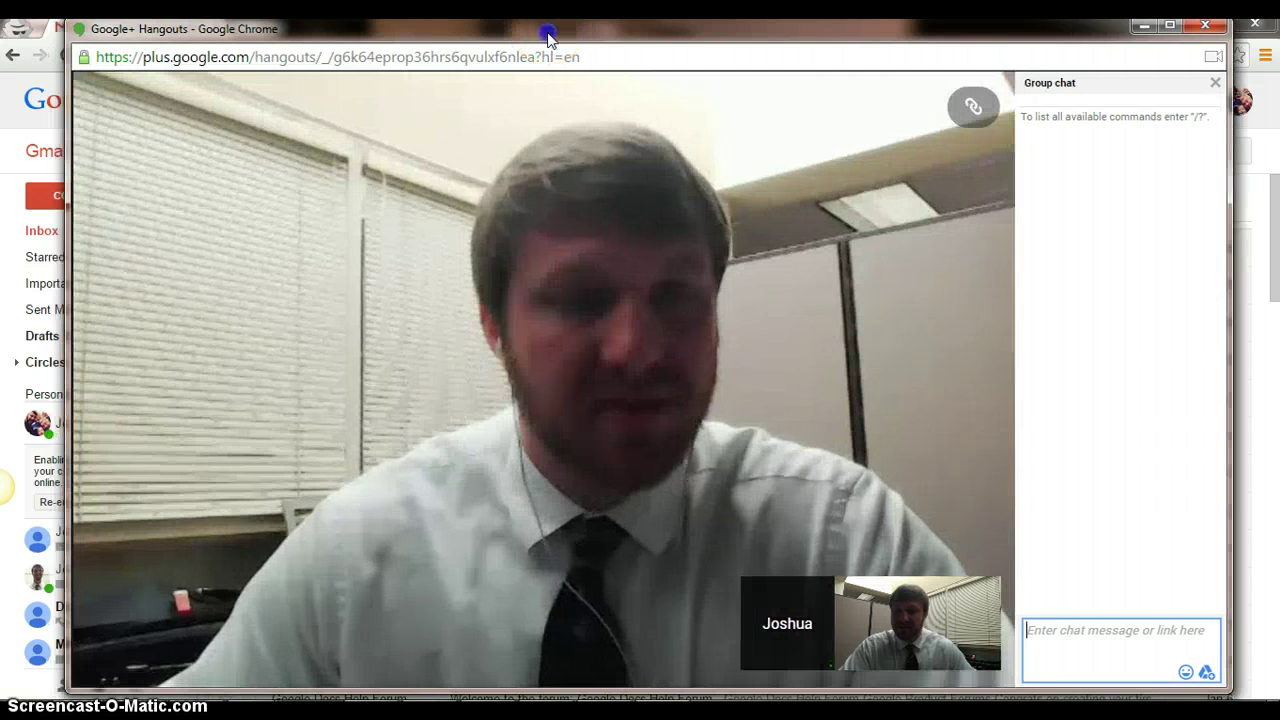
Reposition the Hangouts call window while the guest joins the call.
drag(548, 37, 651, 53)
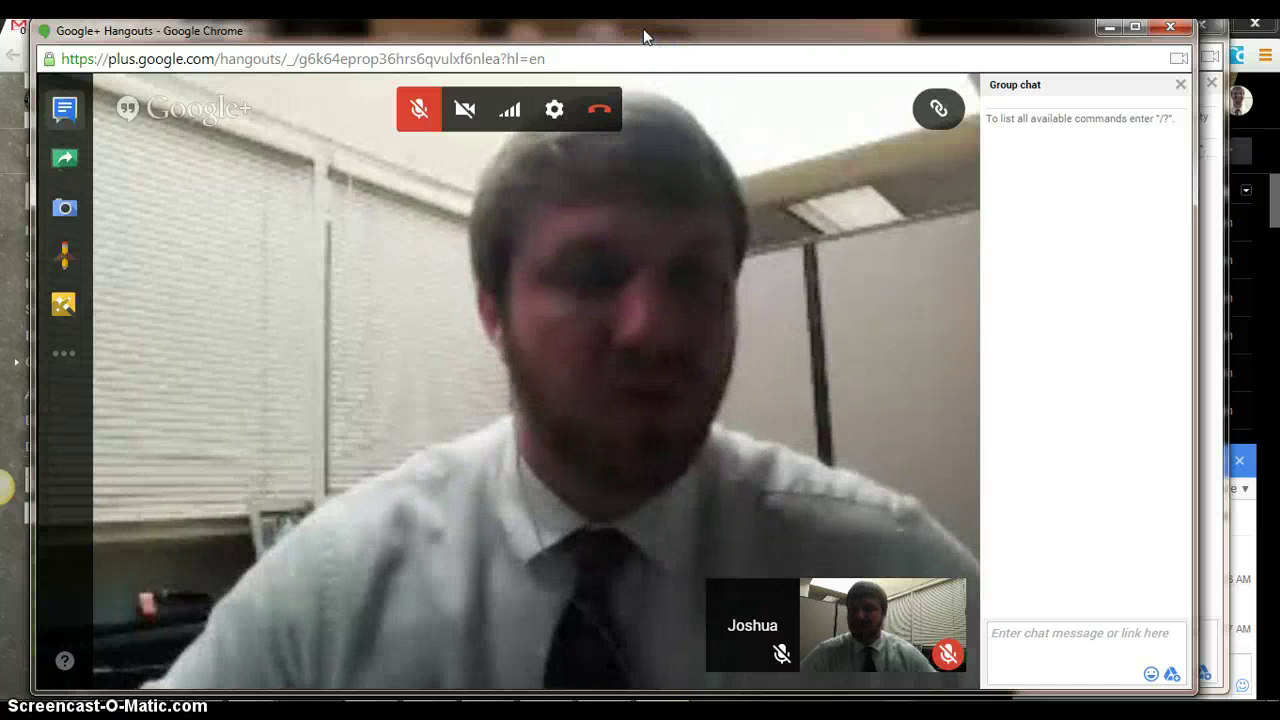
mouse_move(634, 23)
mouse_down()
mouse_move(781, 120)
mouse_move(661, 68)
mouse_move(1106, 83)
mouse_move(1279, 30)
mouse_up()
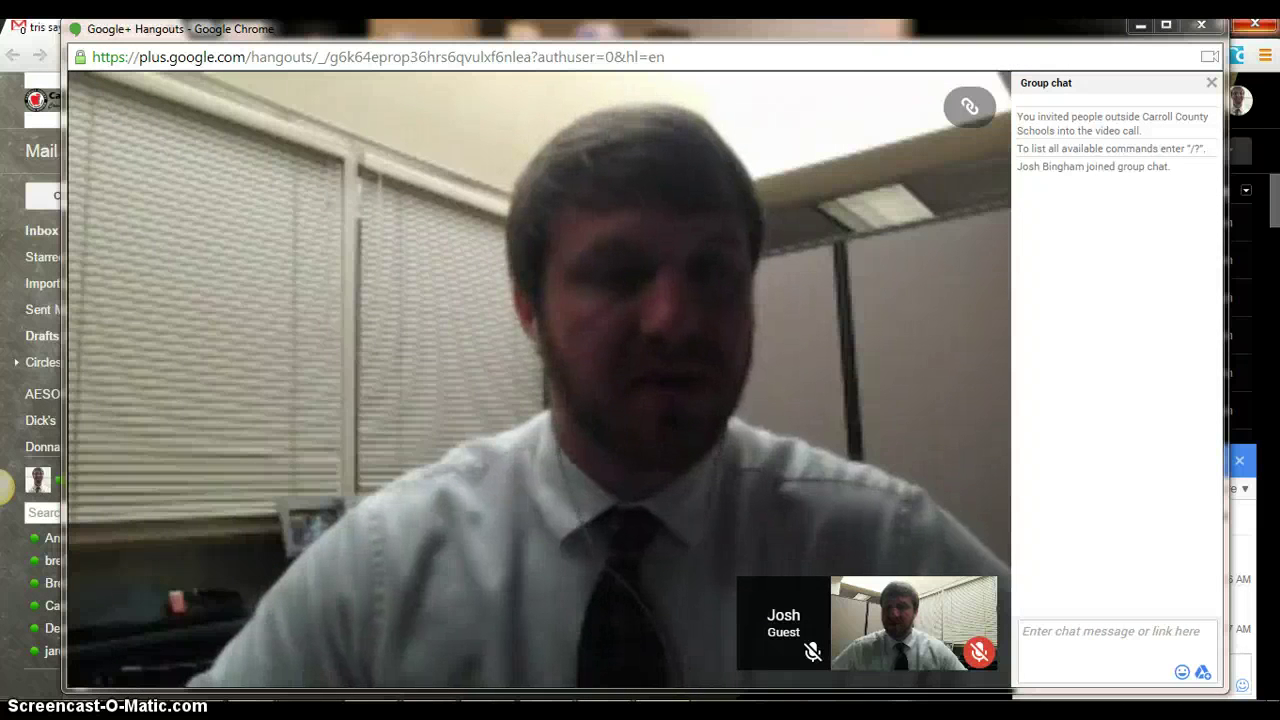
mouse_move(911, 37)
mouse_down()
mouse_move(903, 63)
mouse_move(882, 43)
mouse_move(876, 53)
mouse_up()
mouse_move(1069, 223)
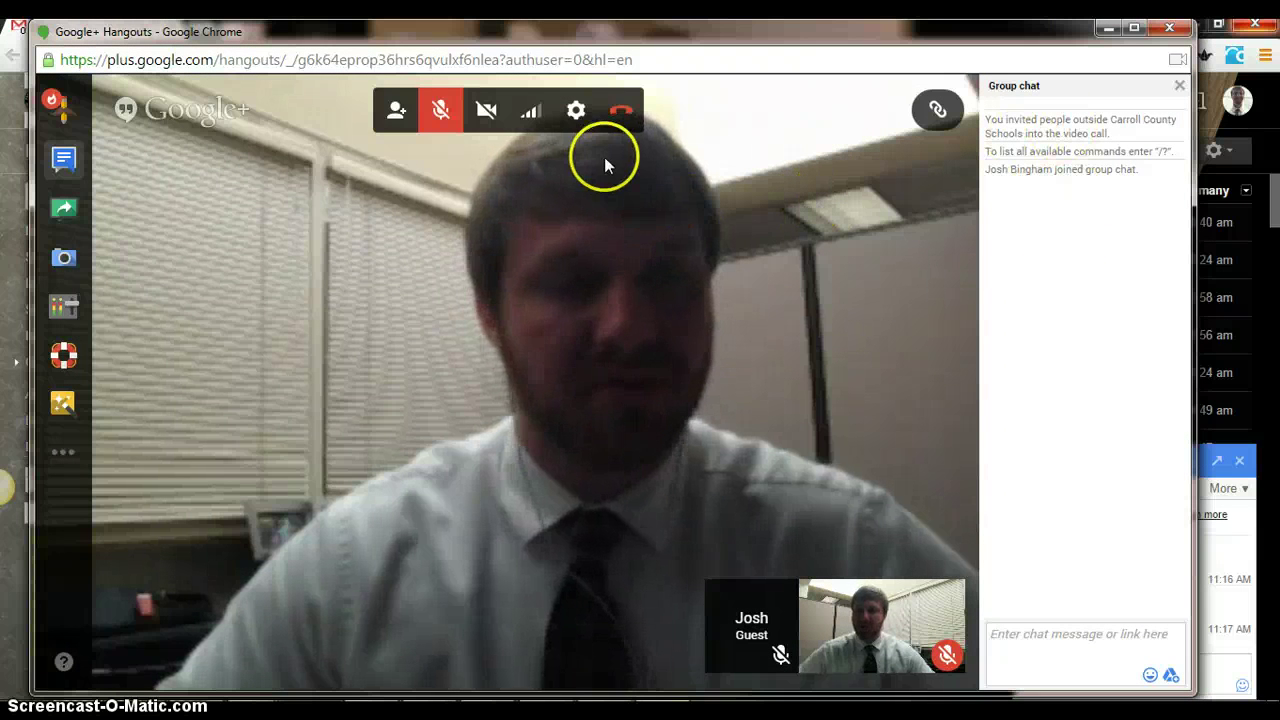
Open the invite dialog, browse the sharing suggestions to Public, then close it without inviting anyone.
click(397, 118)
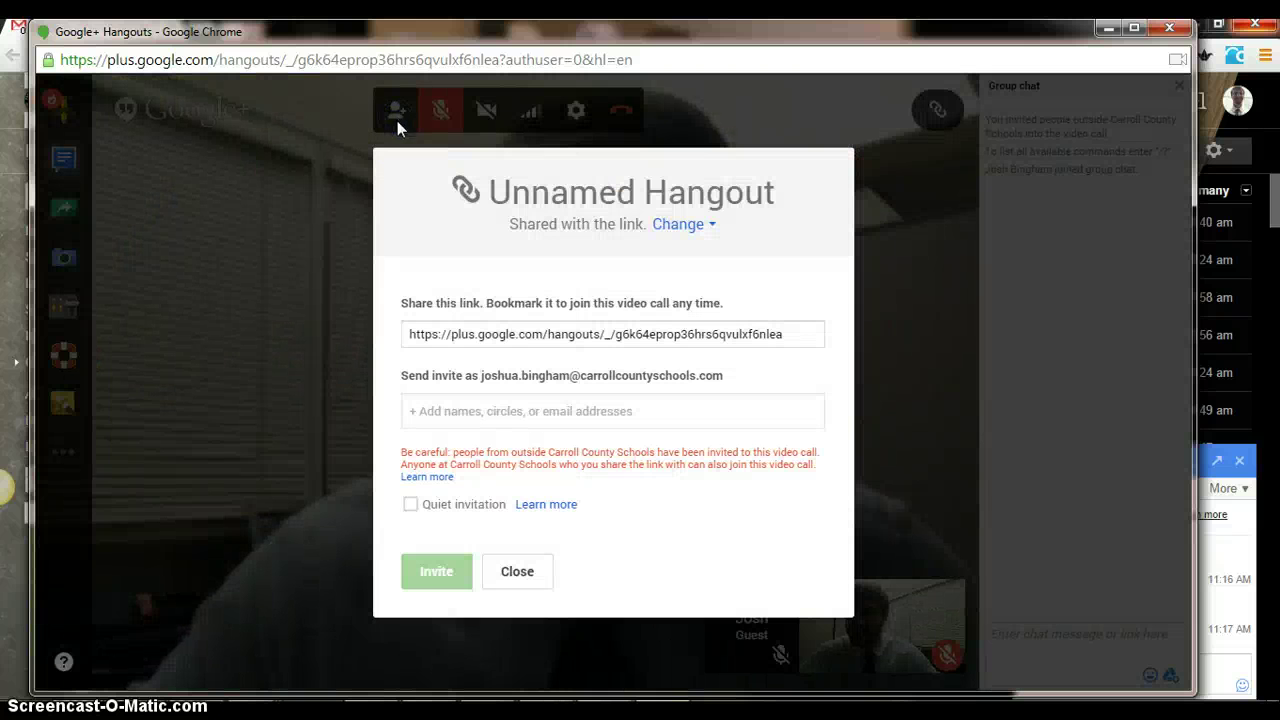
click(639, 408)
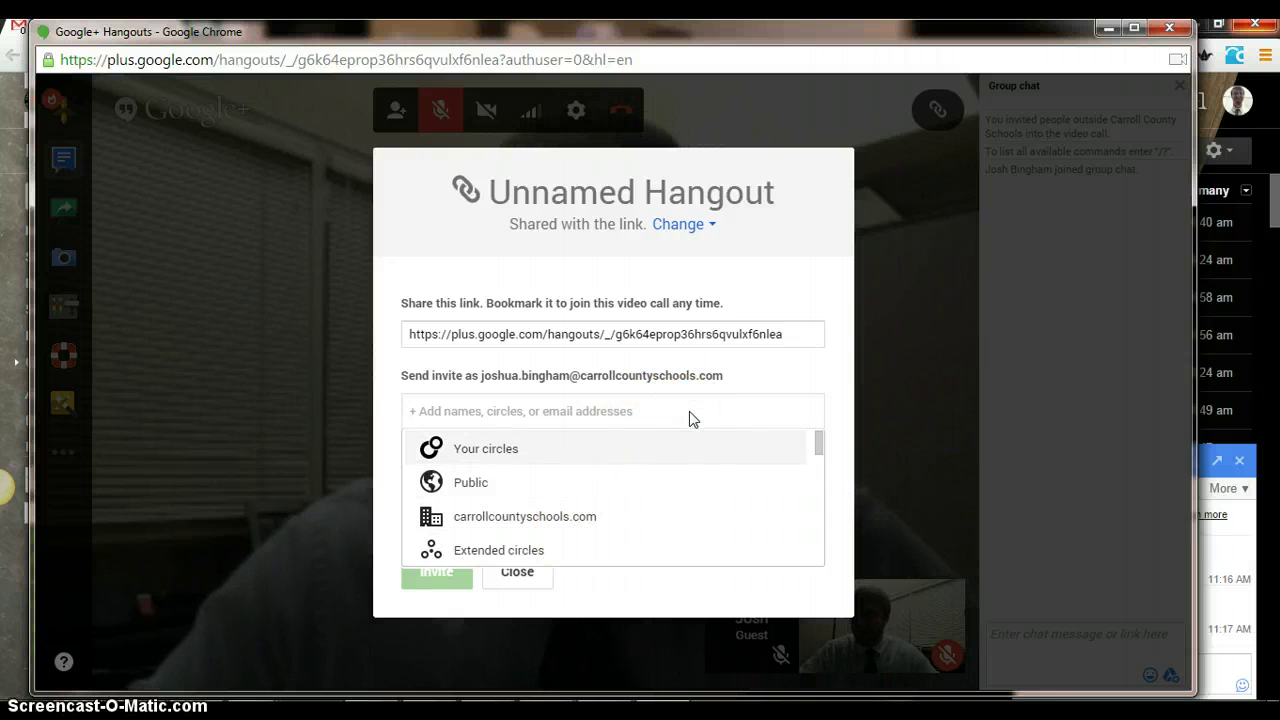
key(Down)
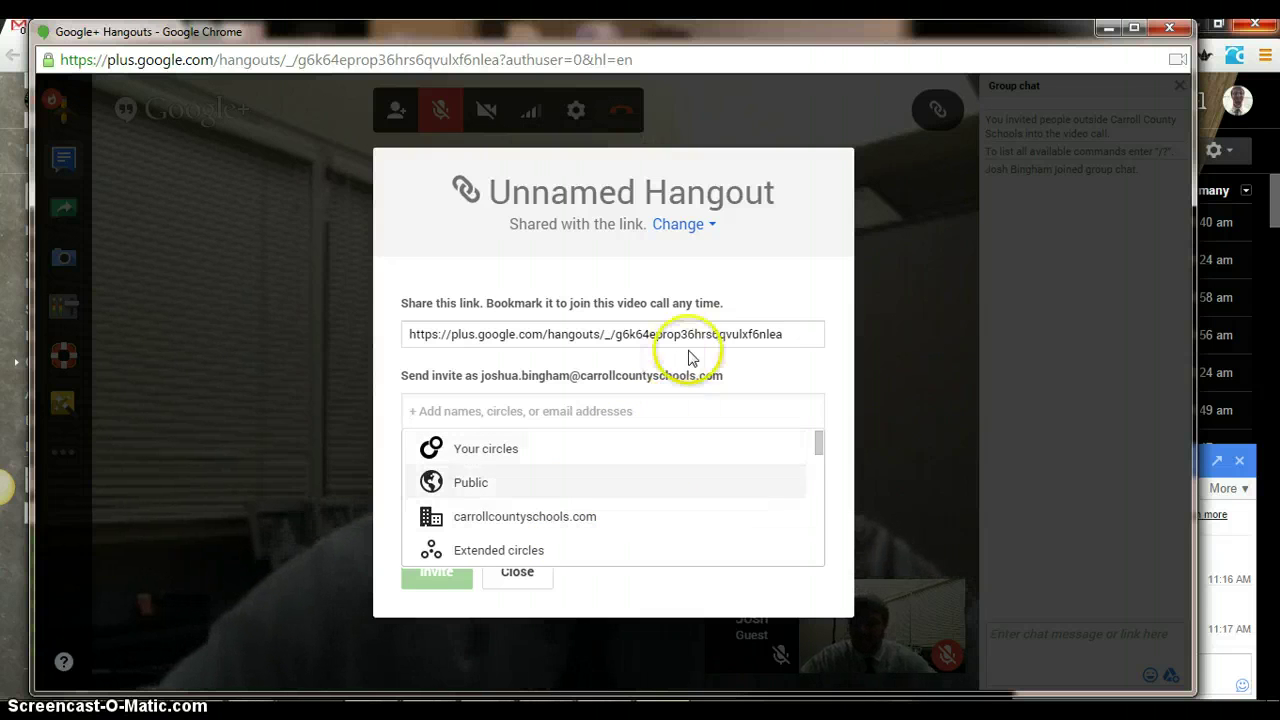
click(518, 588)
click(517, 585)
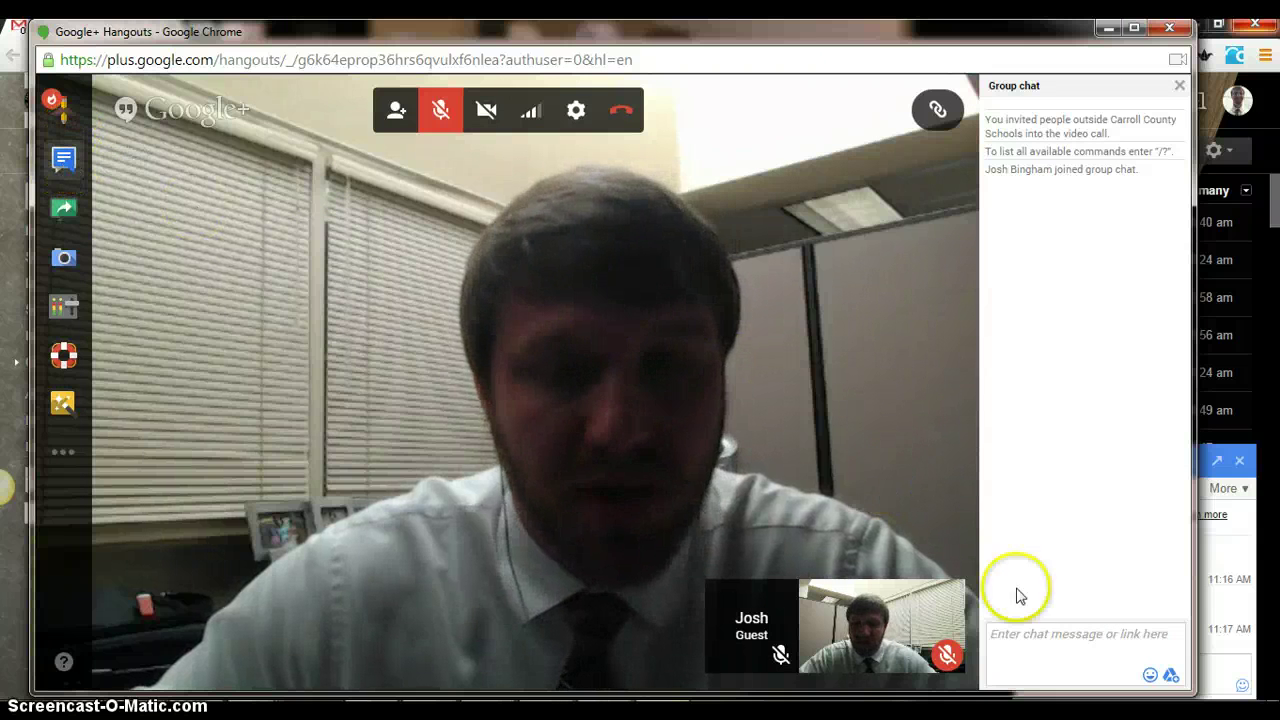
Send 'enter right here in the chat box' to the group chat, correcting the typos.
click(1078, 638)
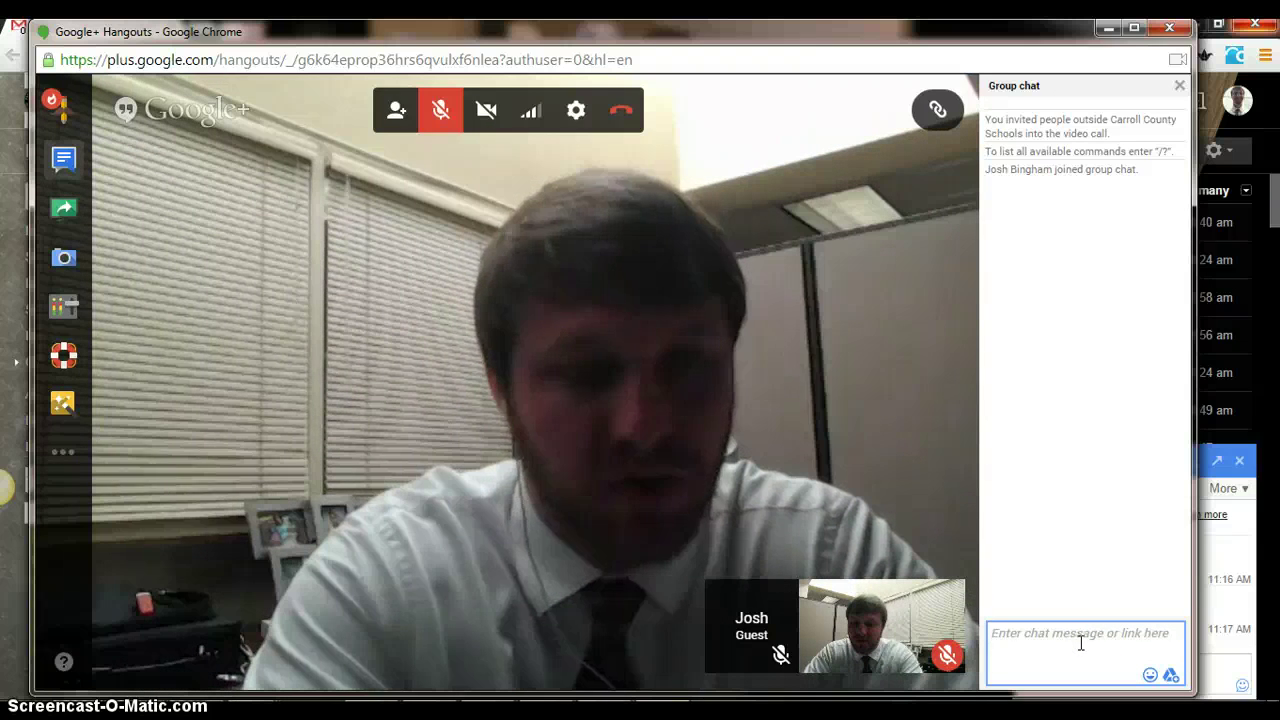
text(enter righ)
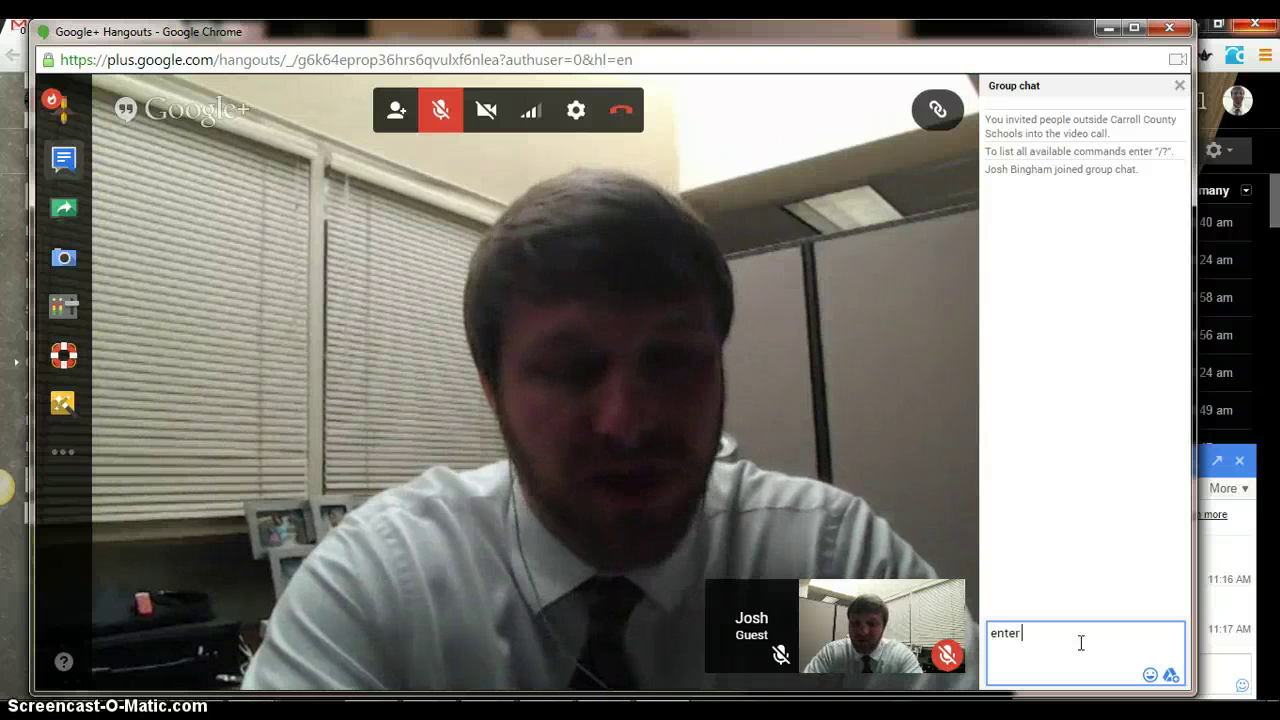
text(e)
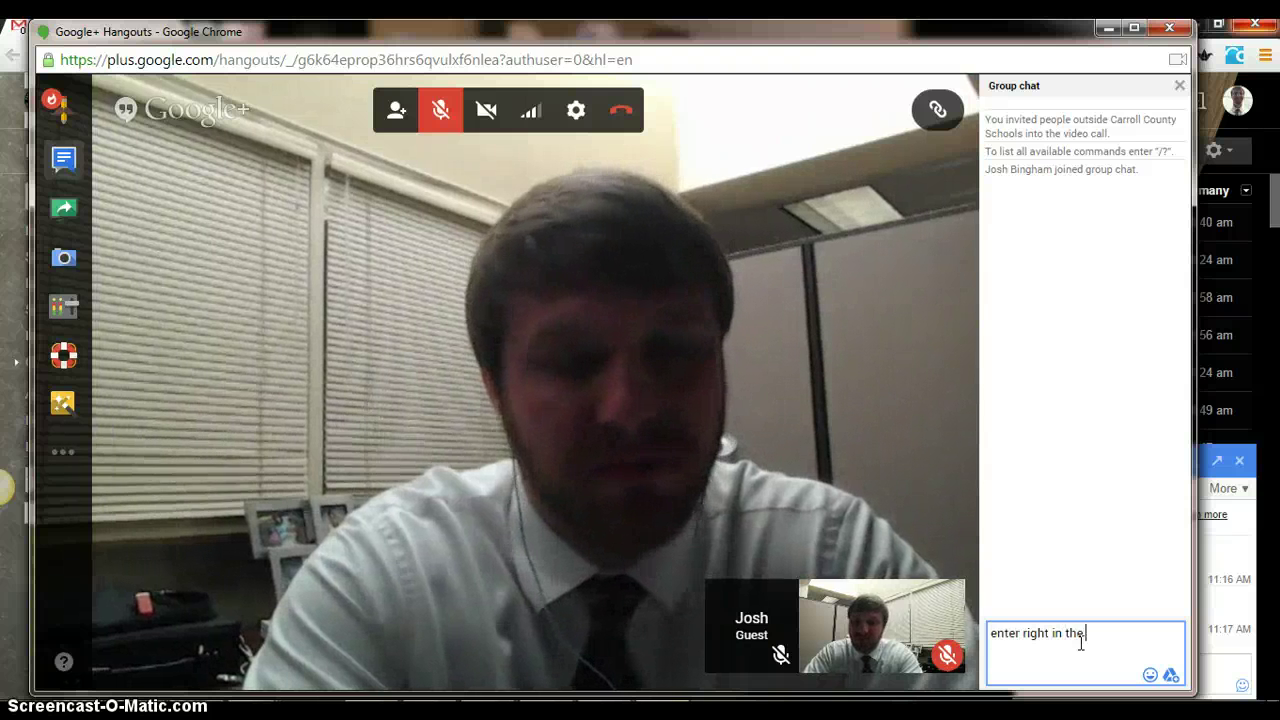
key(BackSpace)
key(BackSpace)
key(BackSpace)
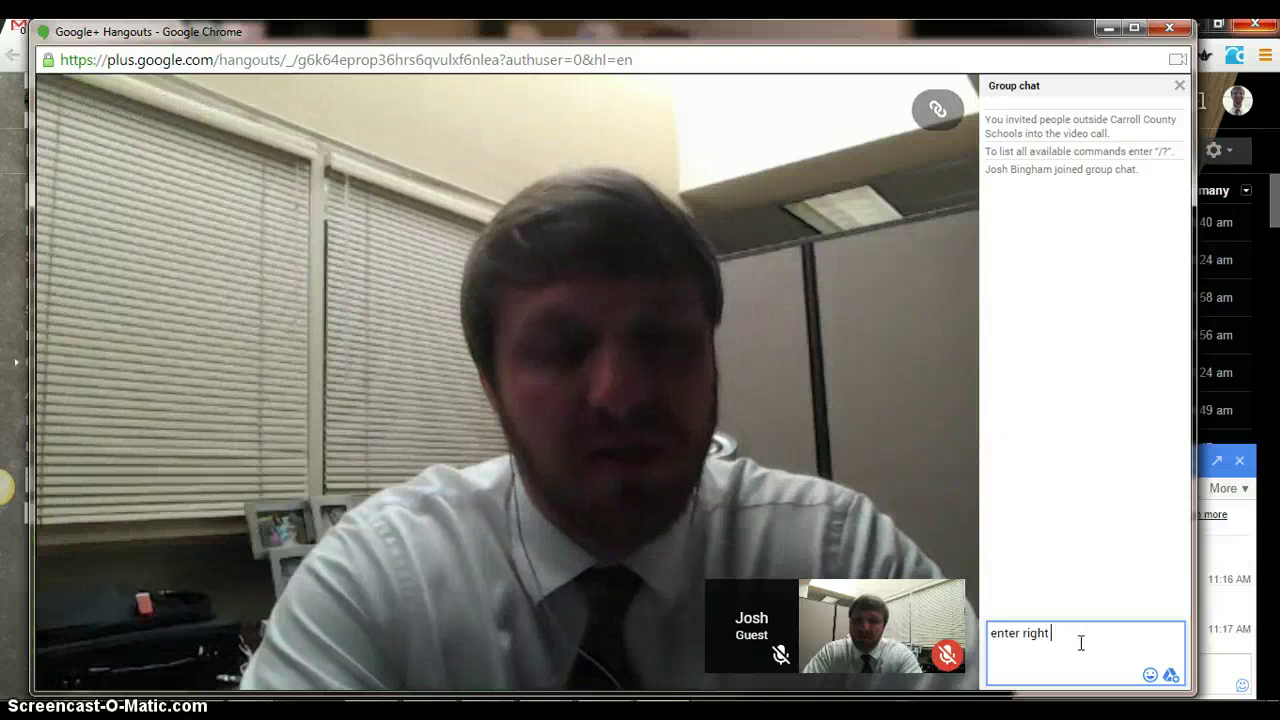
text(here in the cah)
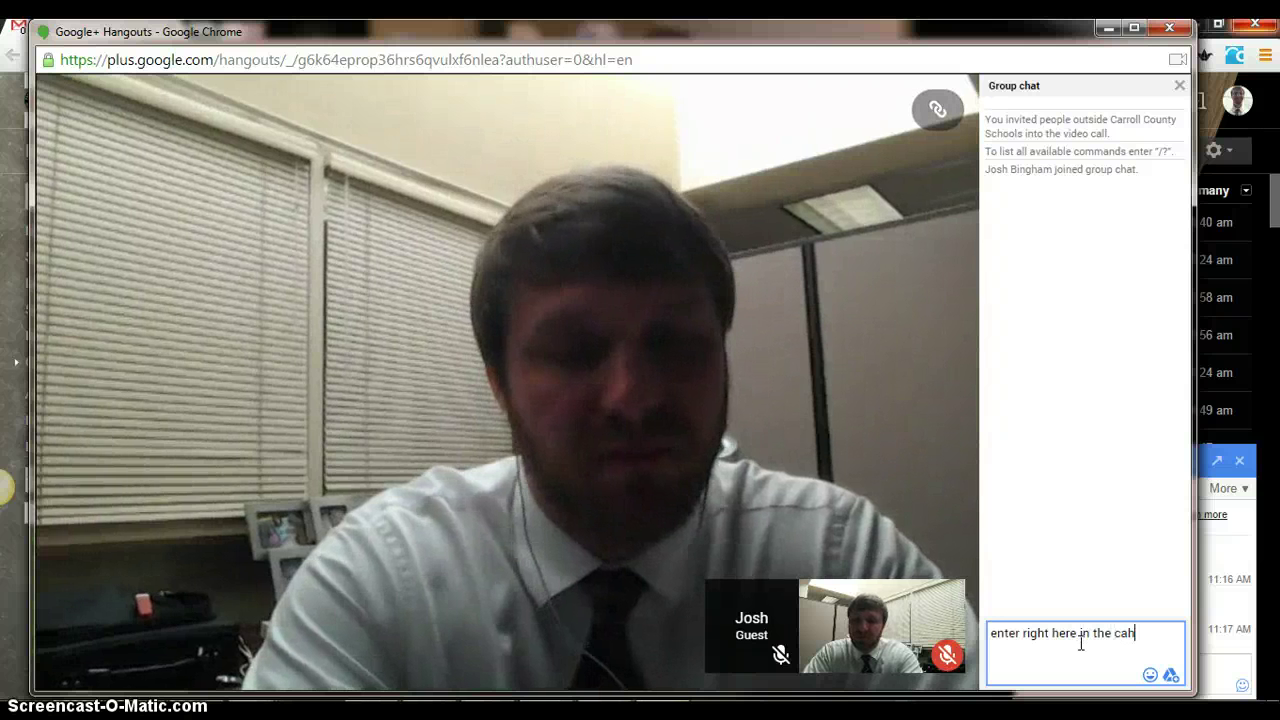
key(BackSpace)
key(BackSpace)
text(hat bo)
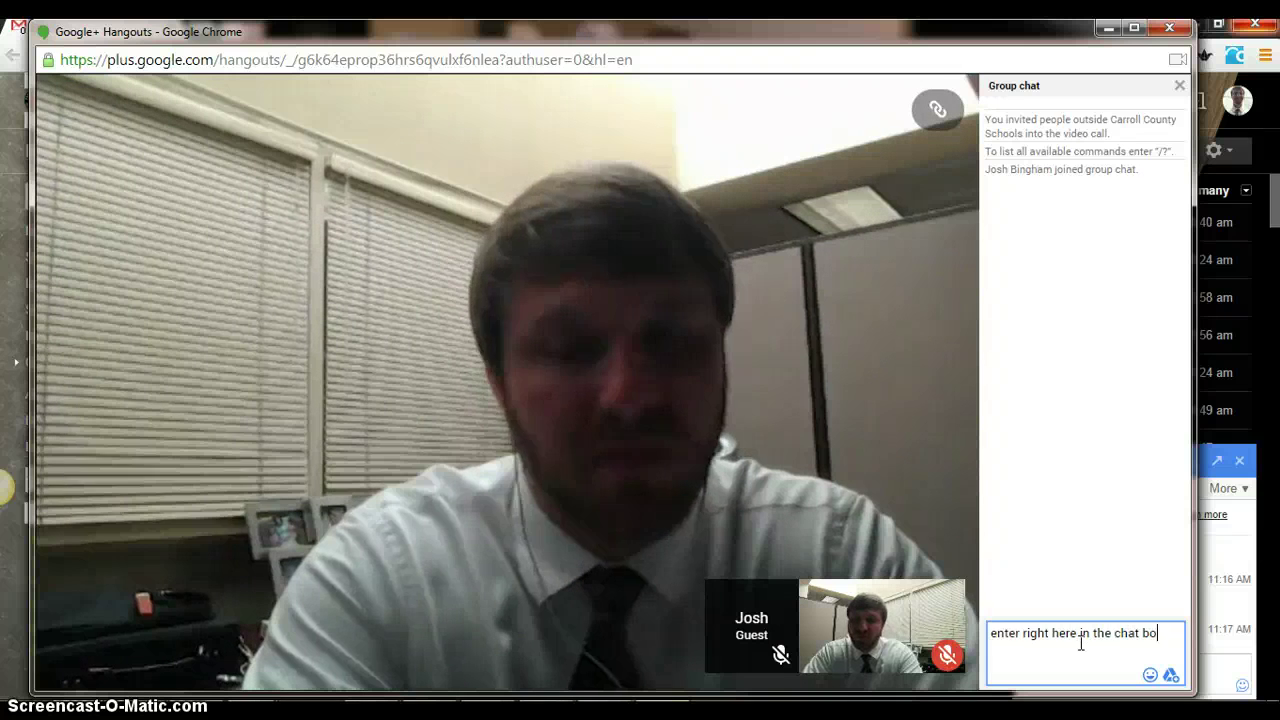
text(x)
key(Return)
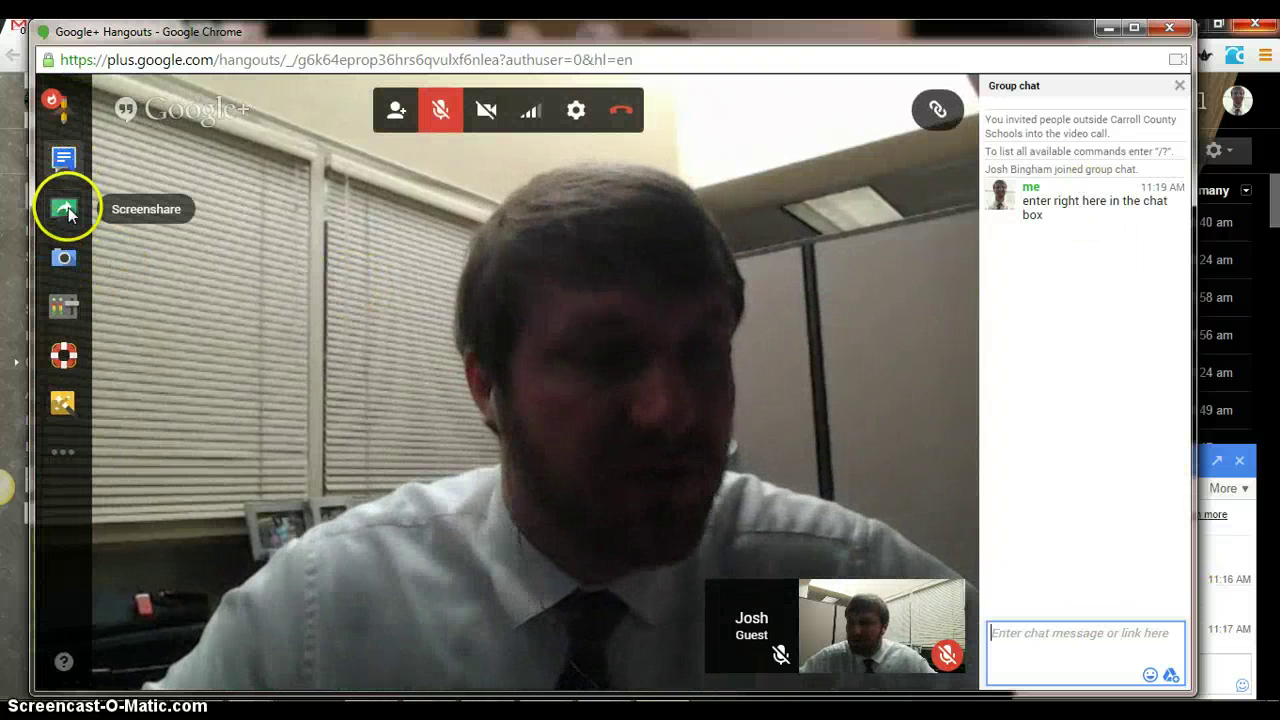
Try Screenshare, move the call window, then close it to return to Google Calendar.
click(68, 208)
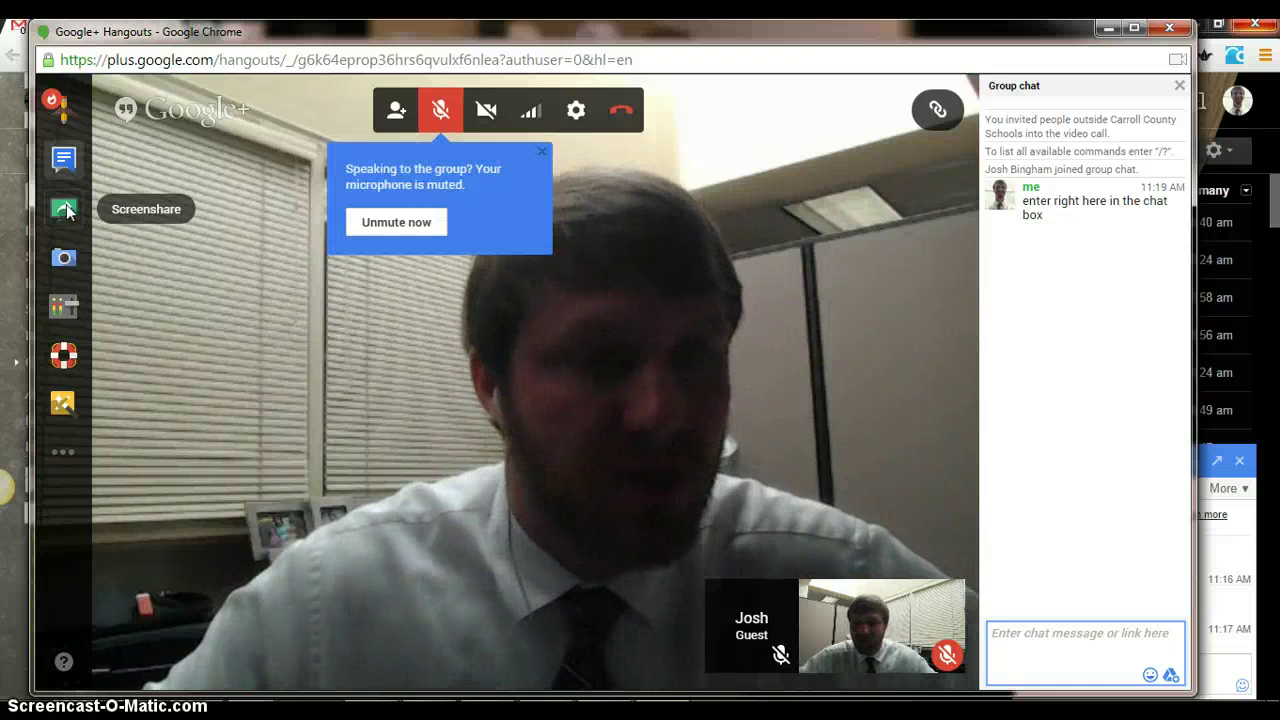
click(64, 210)
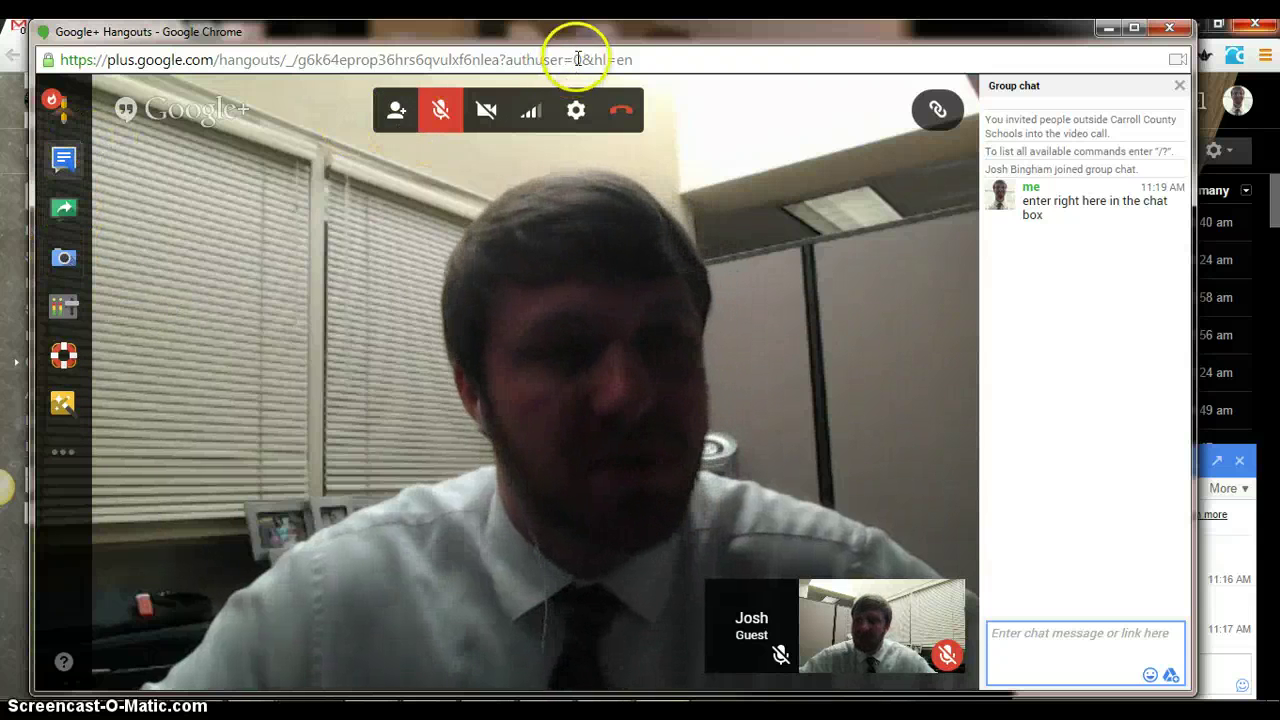
mouse_move(613, 34)
mouse_down()
mouse_move(622, 105)
mouse_move(618, 36)
mouse_move(622, 48)
mouse_up()
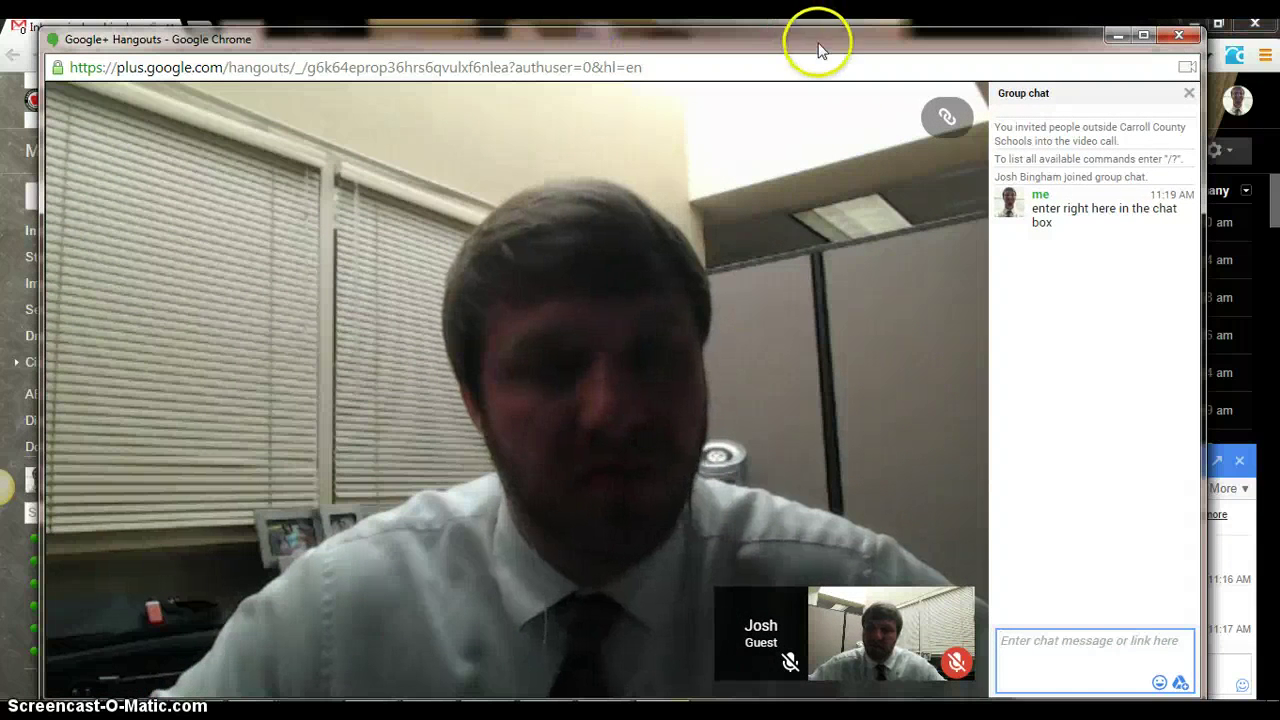
click(1180, 37)
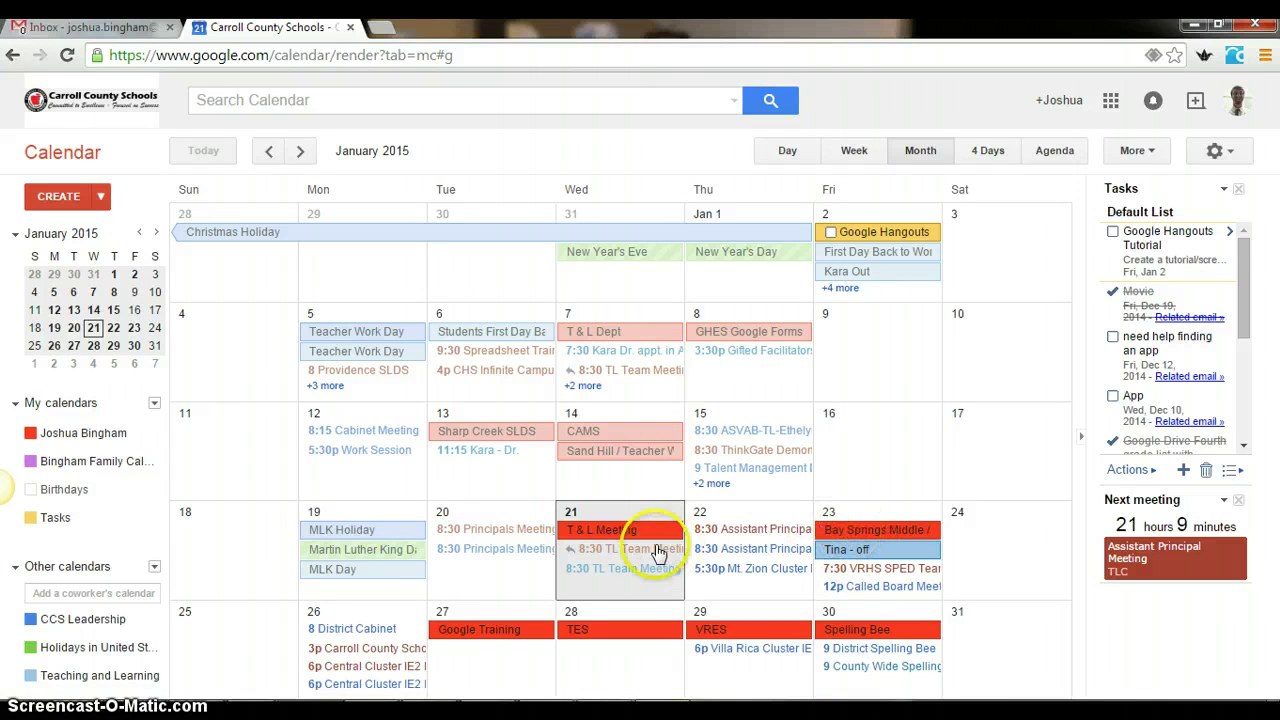
View the T & L and TL Team Meeting details, discarding an accidental TL Team Meeting edit.
click(607, 535)
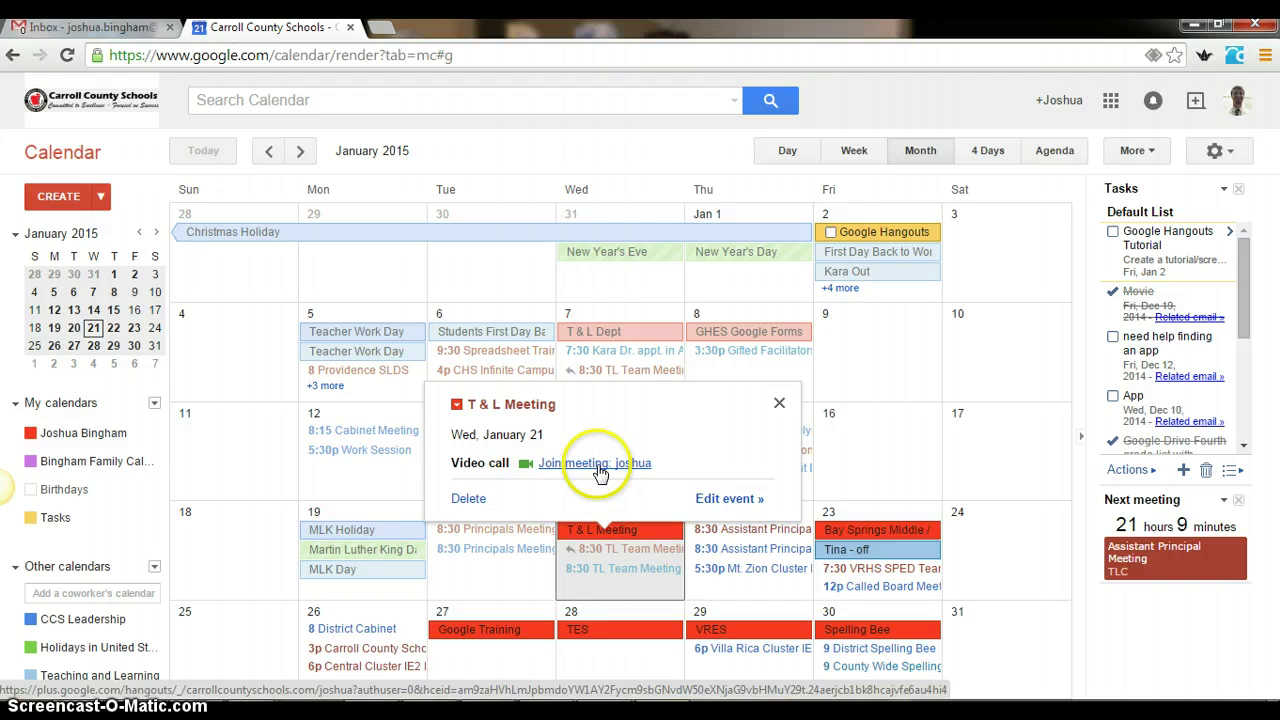
click(634, 552)
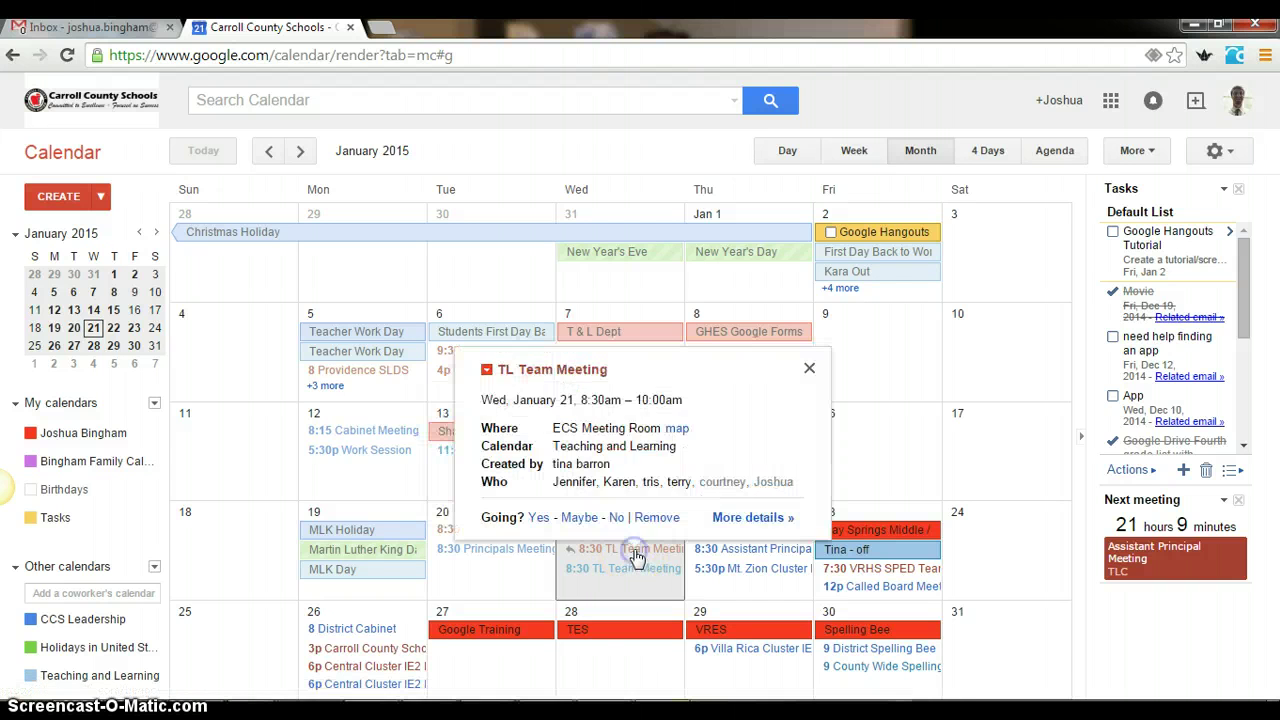
click(800, 368)
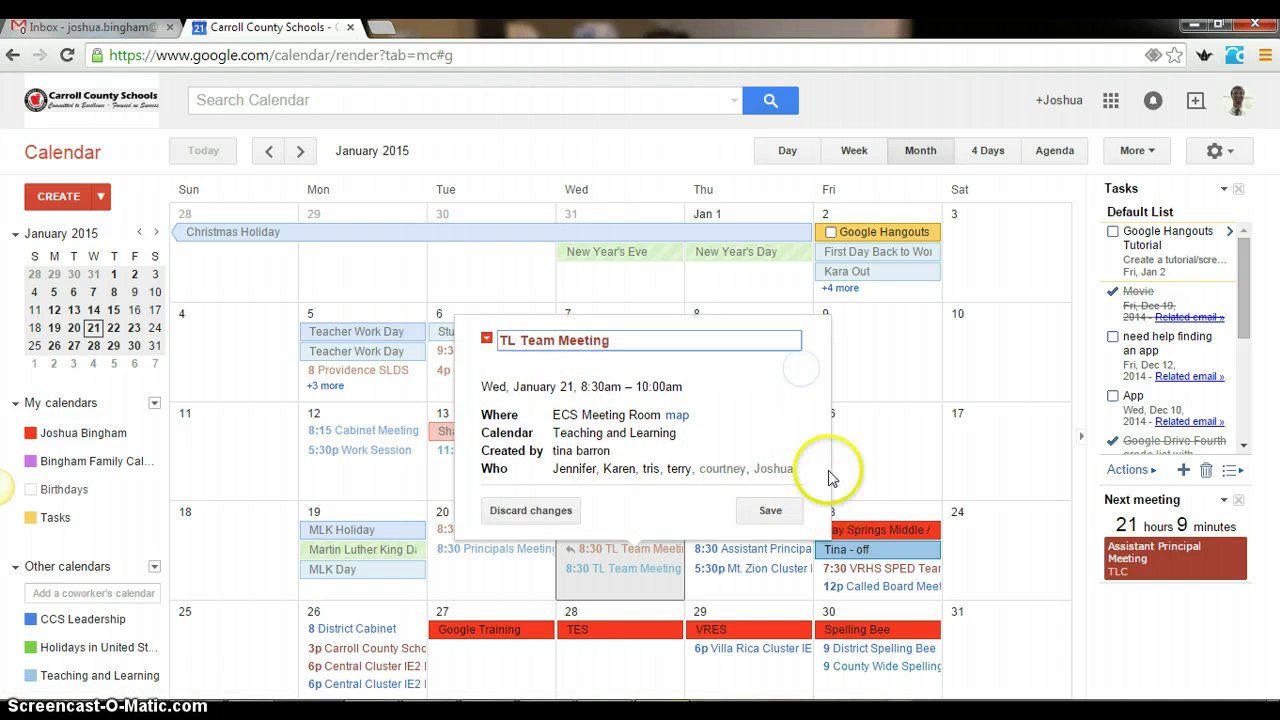
click(563, 513)
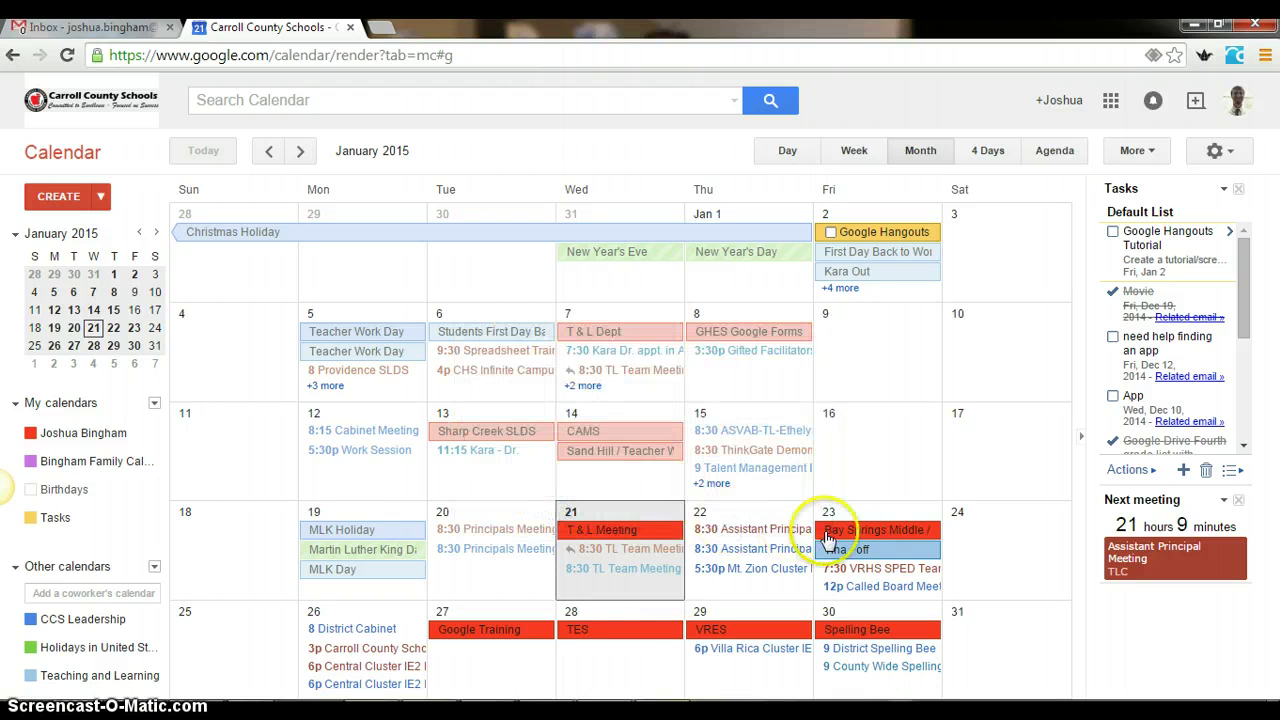
Check the Bay Springs Middle / SLDS and GOFAR event, then reopen the T & L Meeting details.
click(847, 532)
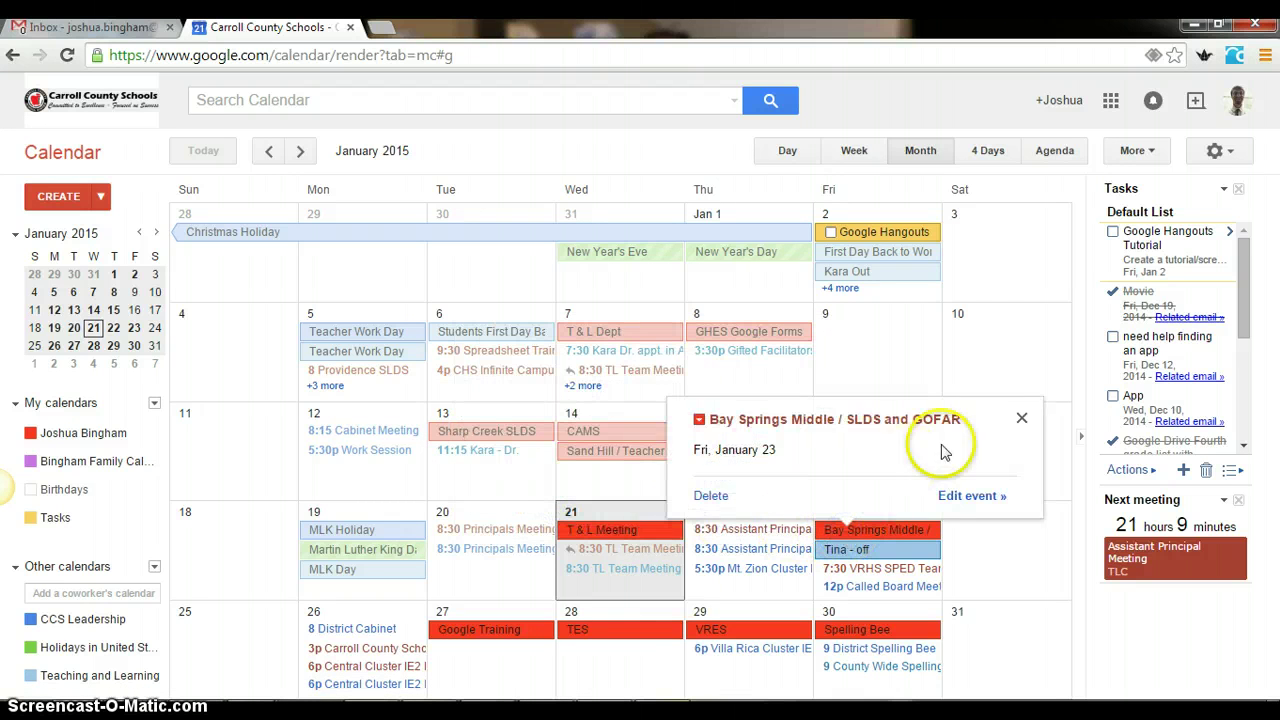
click(1022, 420)
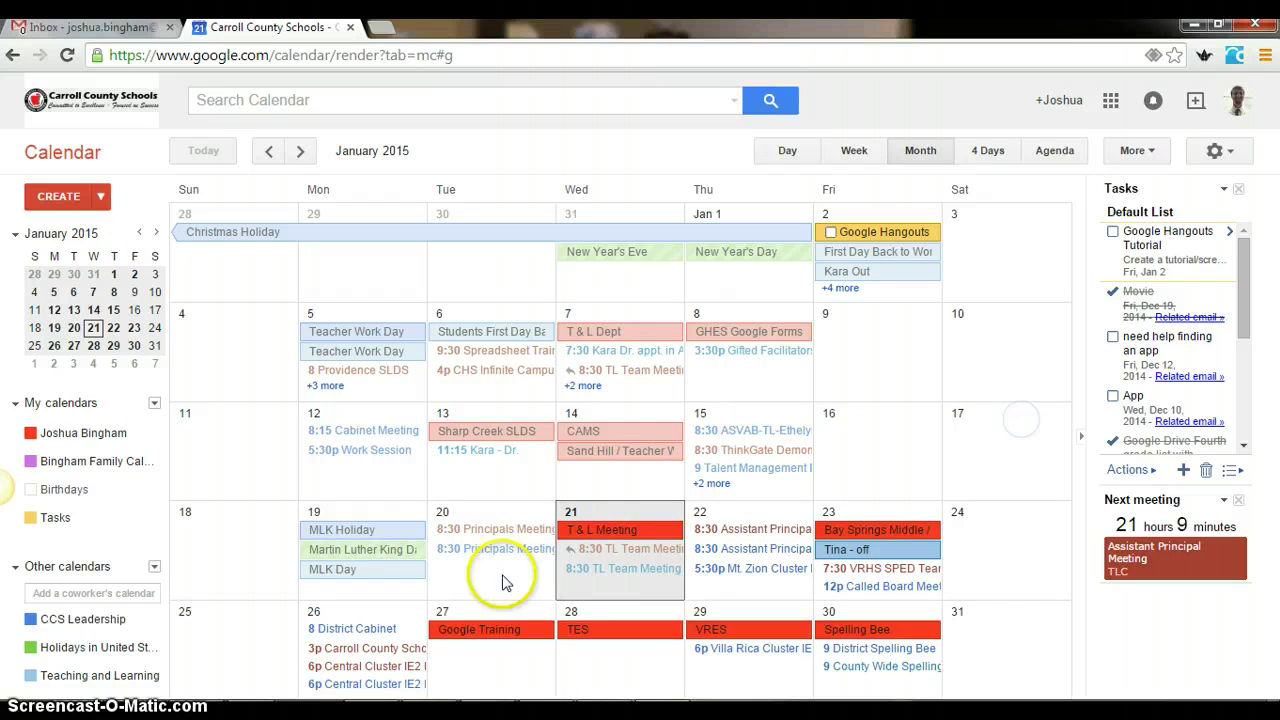
click(616, 534)
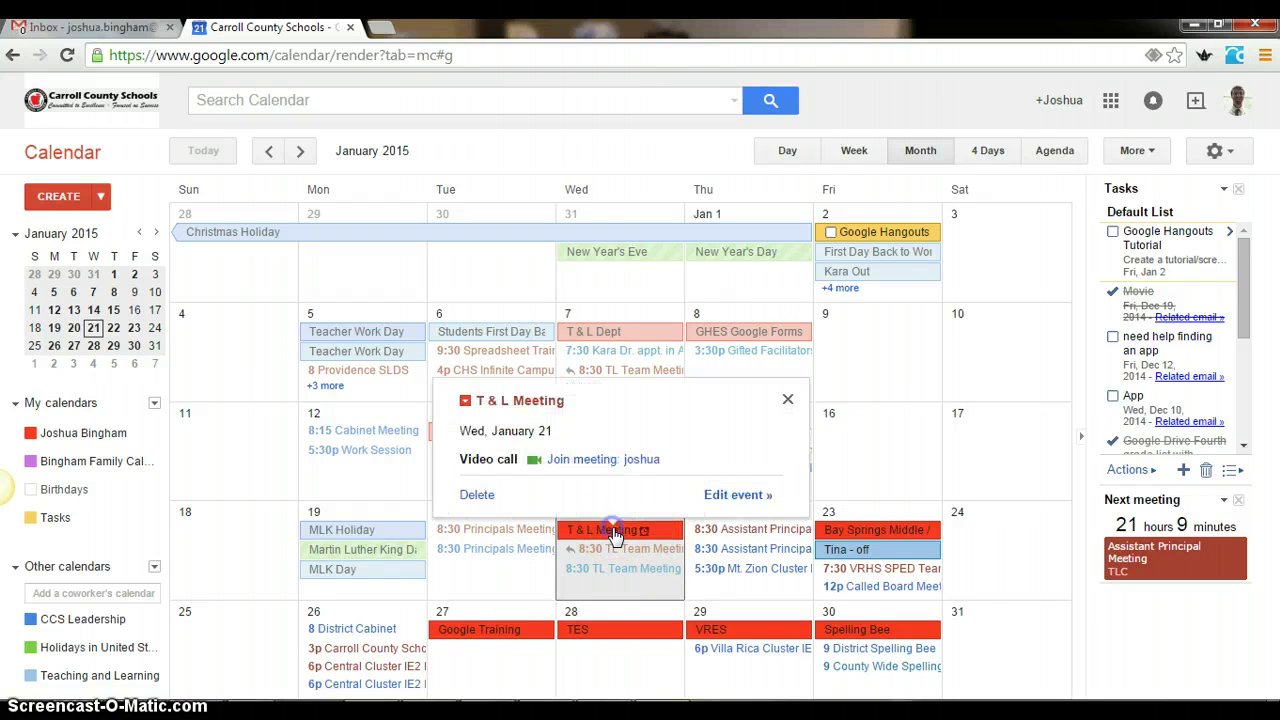